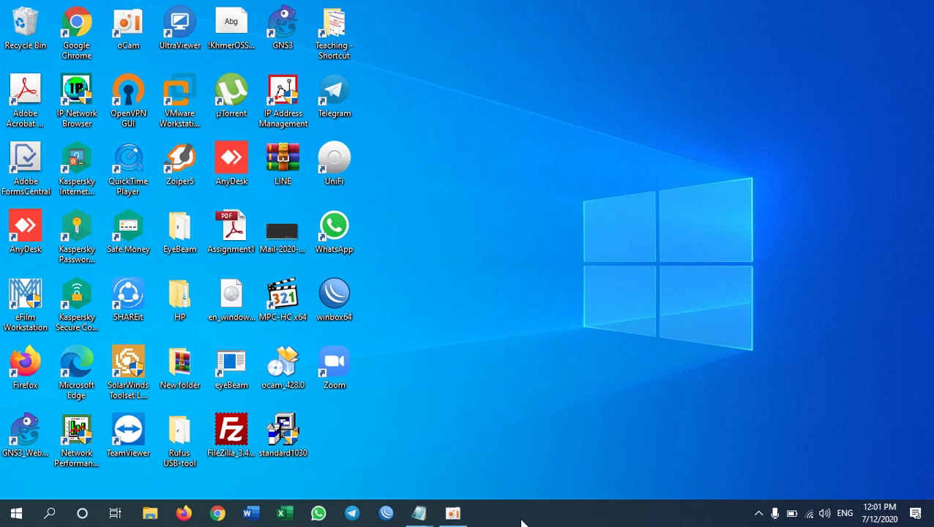
Step: Bring up the WiFi Sample Account note and highlight its username and password lines
mouse_move(423, 515)
click(391, 477)
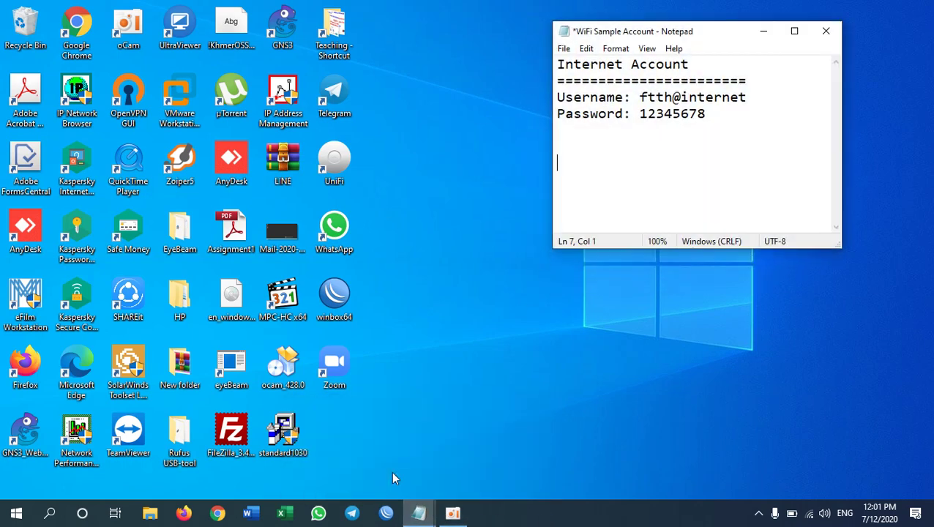
drag(705, 114, 546, 98)
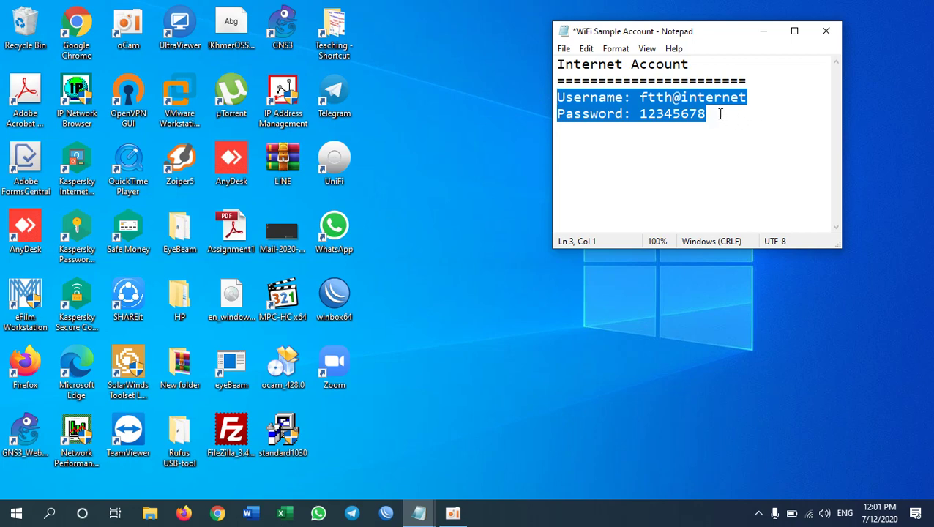
drag(724, 113, 541, 97)
click(694, 66)
Step: Highlight the Internet Account heading and divider, then the password value
click(557, 65)
double_click(600, 66)
drag(600, 65, 704, 74)
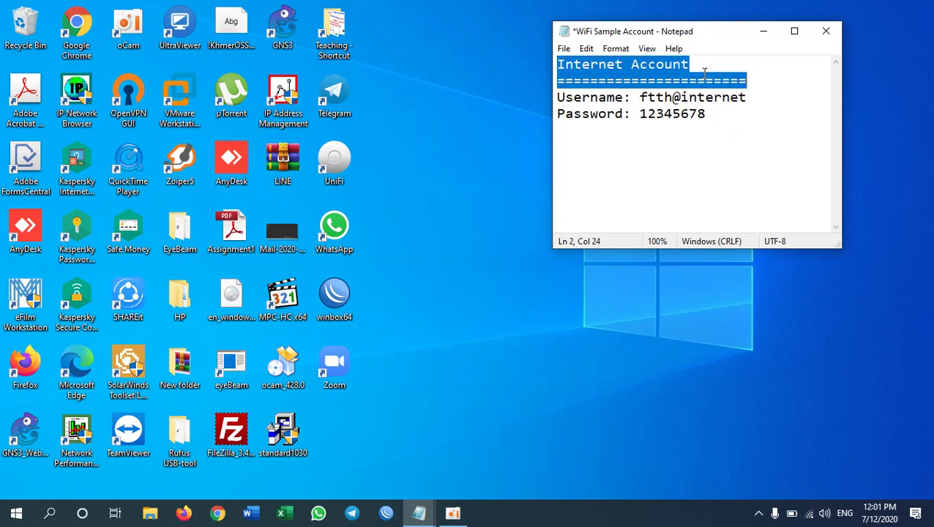
double_click(714, 115)
click(721, 120)
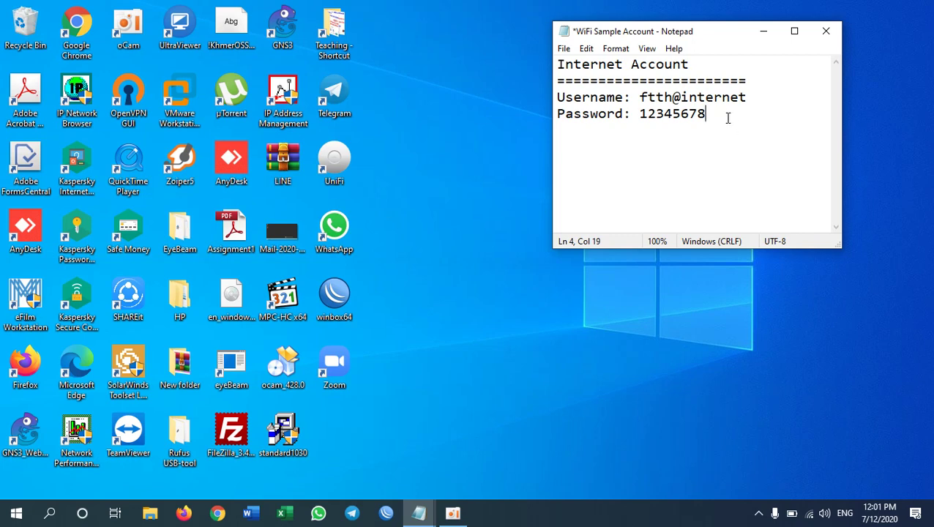
Step: Reselect the username and password lines, then the username line and password value
drag(716, 114, 547, 101)
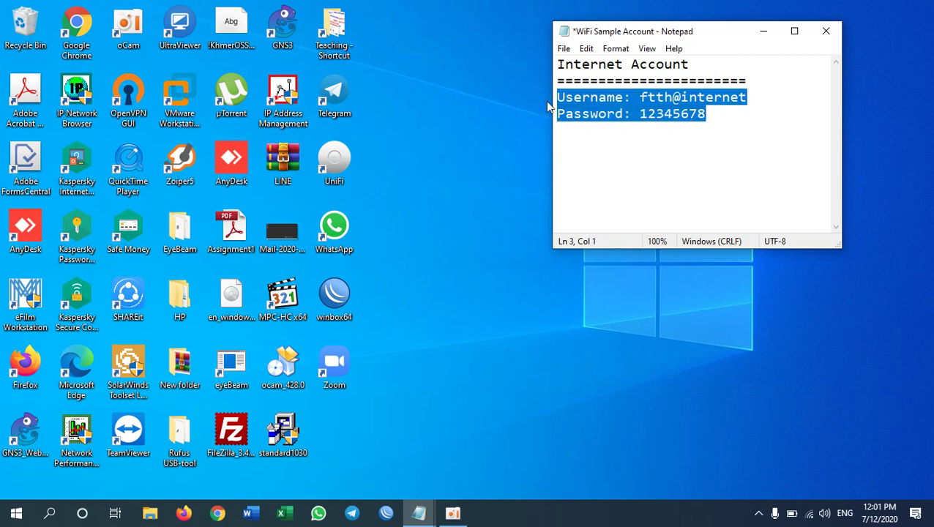
double_click(713, 117)
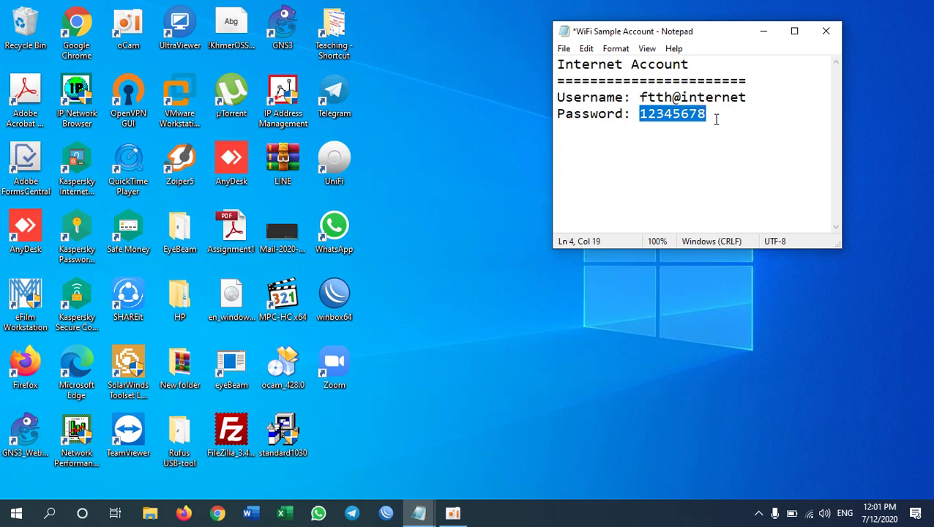
click(716, 117)
click(641, 98)
click(746, 97)
drag(745, 97, 556, 97)
double_click(702, 114)
click(715, 113)
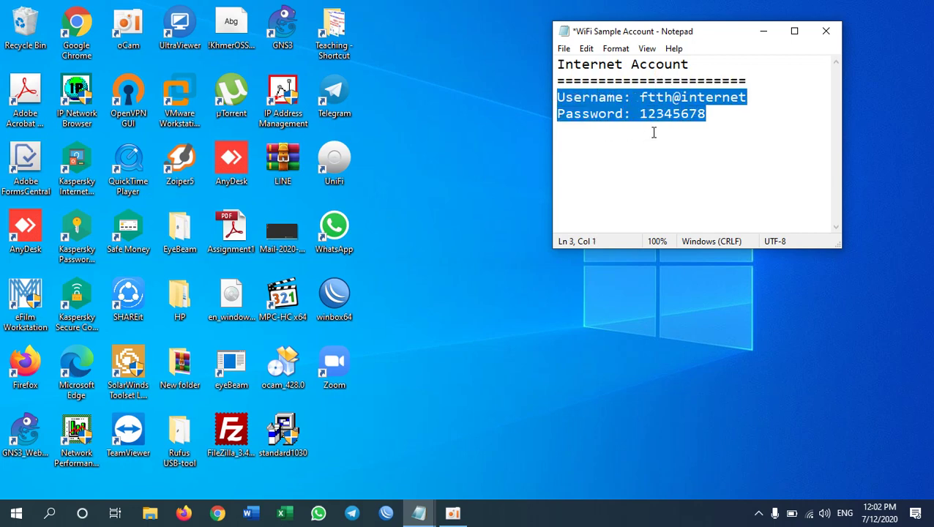
Step: Turn Wi-Fi off from the taskbar network quick settings
click(811, 515)
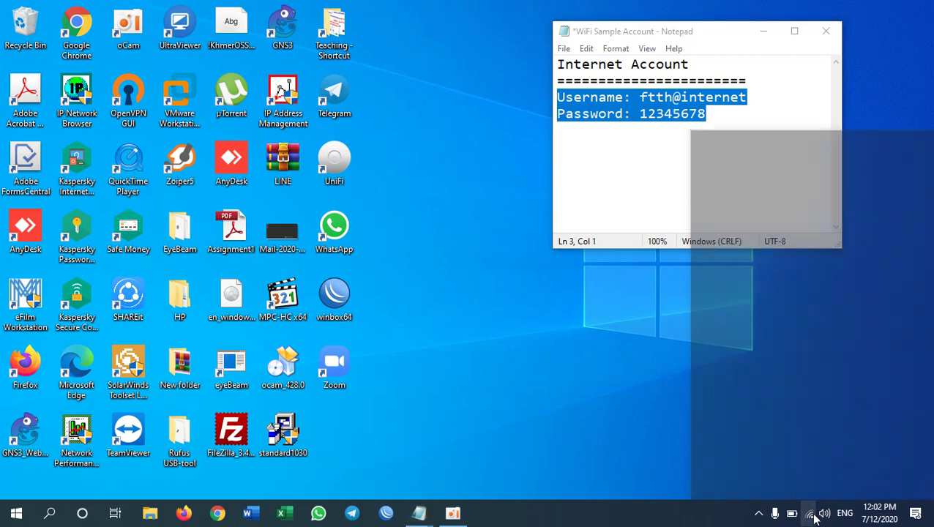
click(731, 482)
click(573, 396)
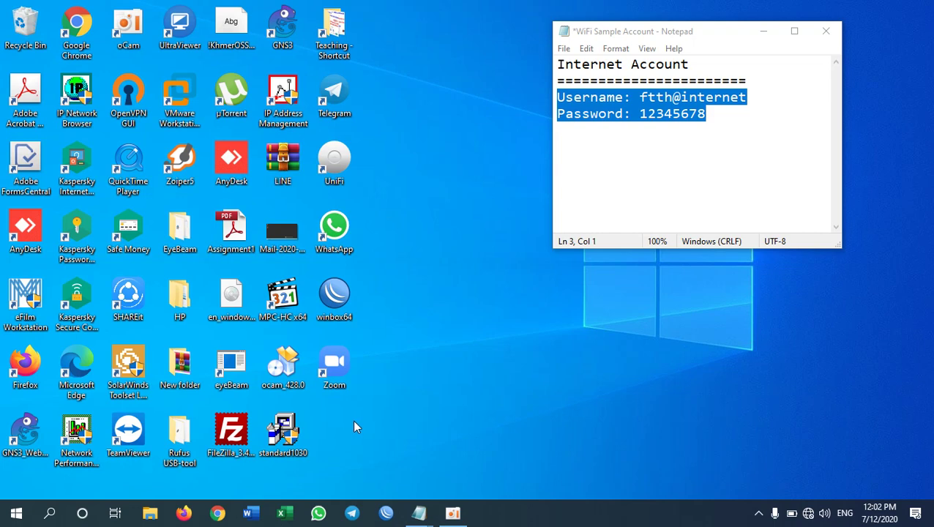
Step: Open Network & Internet settings to show the wired connection's No Internet status
right_click(808, 513)
click(811, 496)
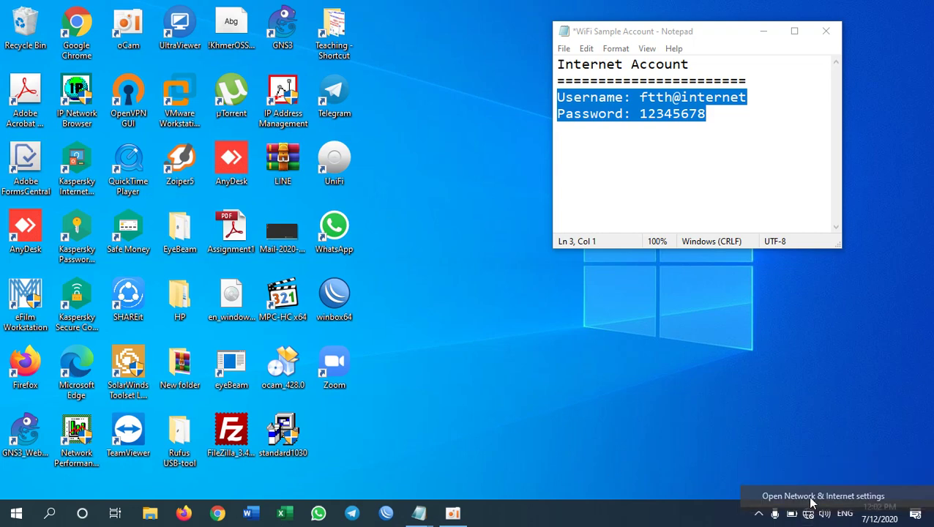
scroll(398, 432, down, 2)
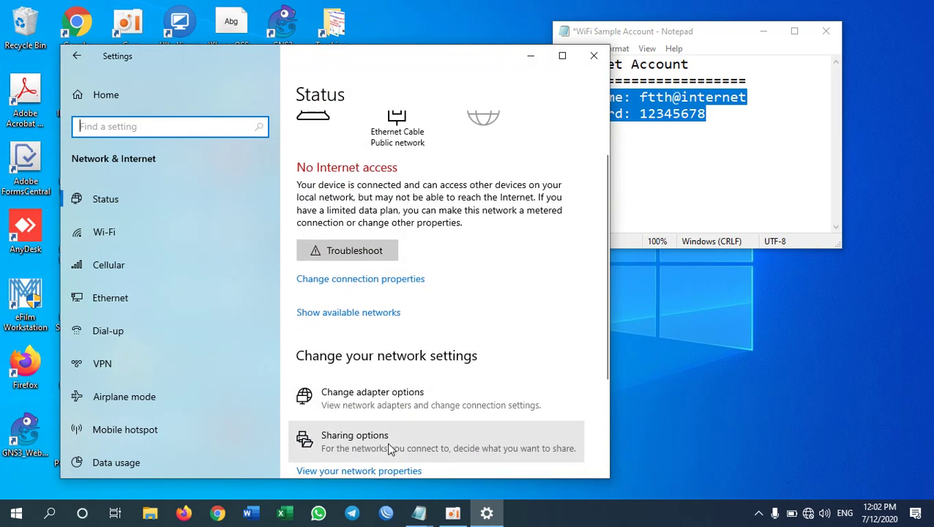
Step: Open Change adapter options and select the Ethernet Cable adapter
click(419, 390)
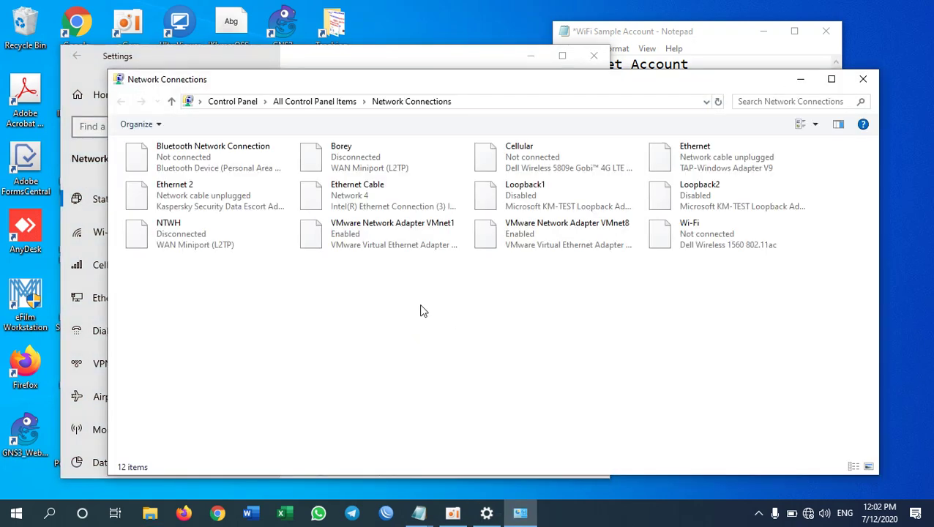
click(348, 202)
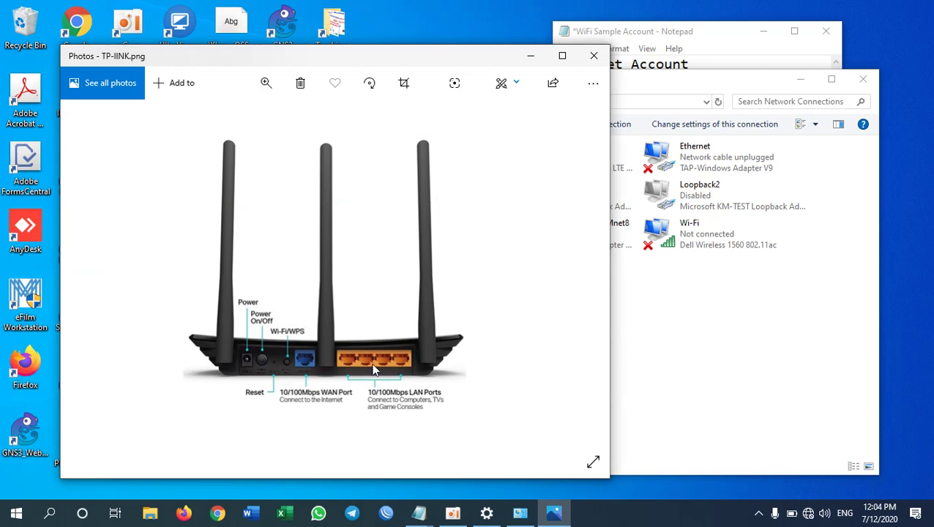
Step: Minimize the TP-lINK.png router picture, restore it, minimize it again, and launch Firefox
click(531, 56)
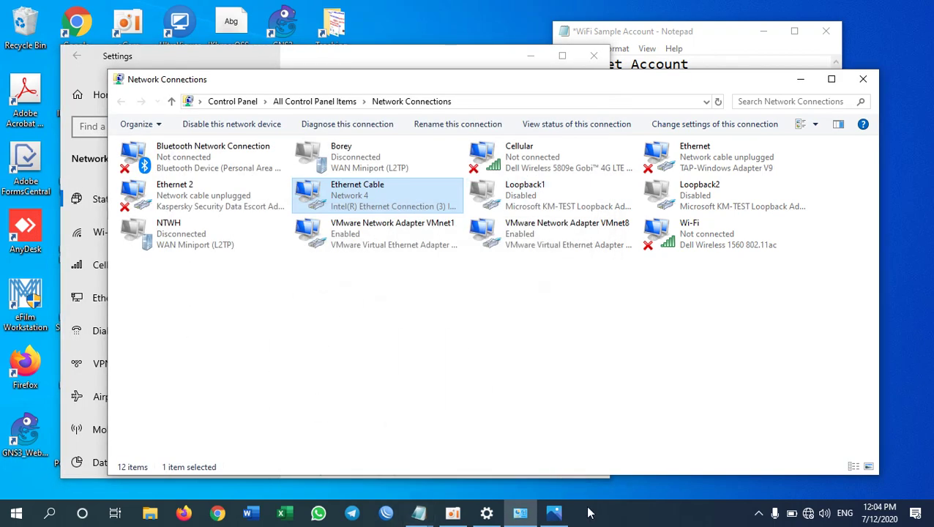
click(554, 512)
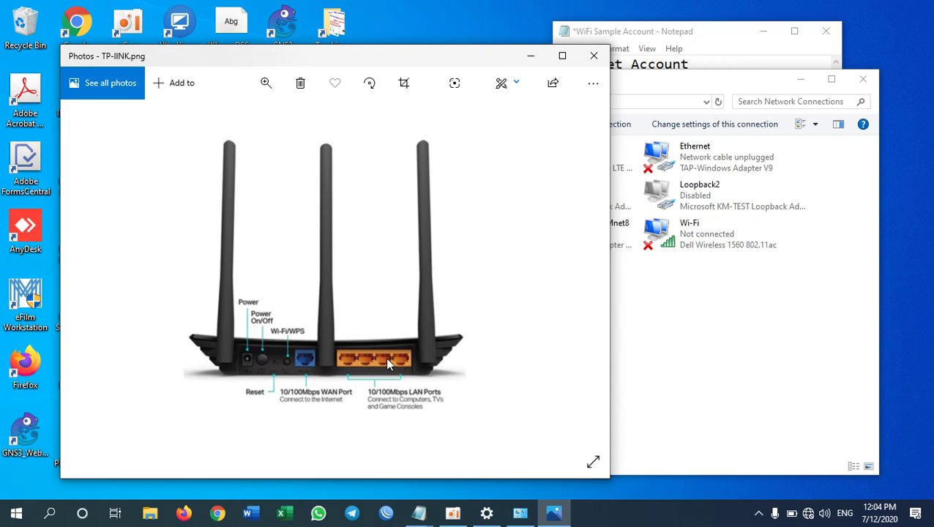
click(531, 56)
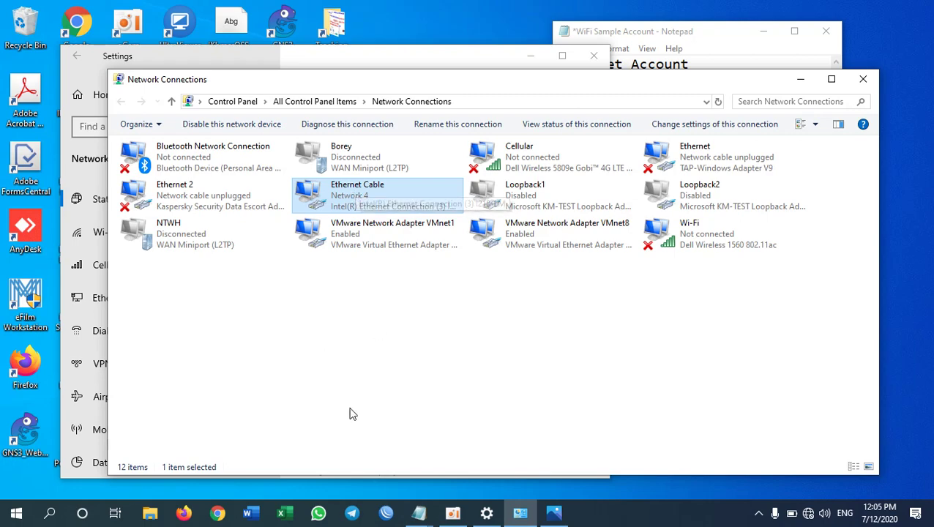
click(194, 512)
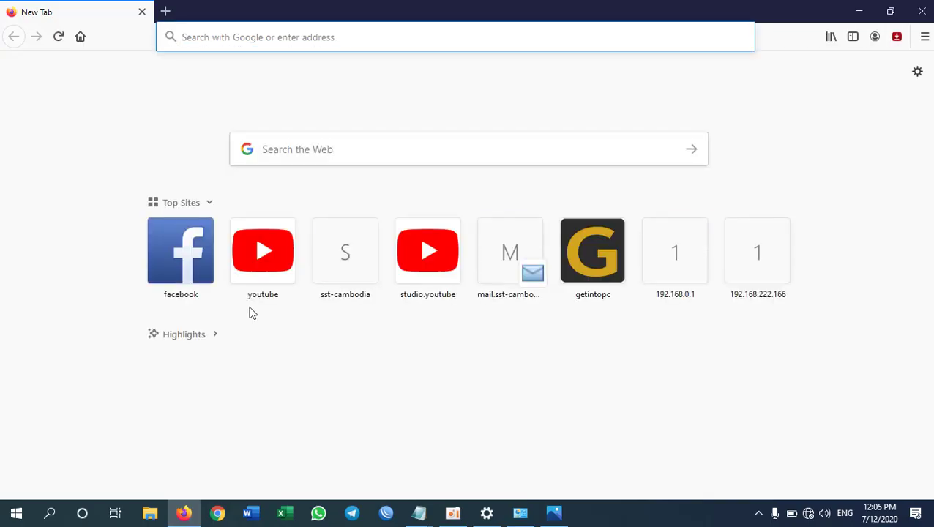
Step: Enter 192.168.0.1 in Firefox's address bar, then bring up the Run box
text(192..)
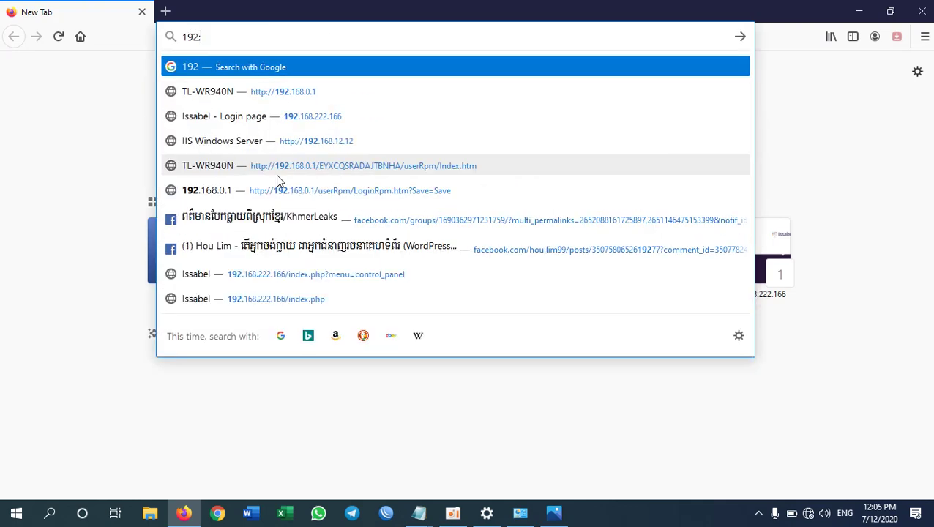
key(BackSpace)
key(BackSpace)
key(BackSpace)
text(2)
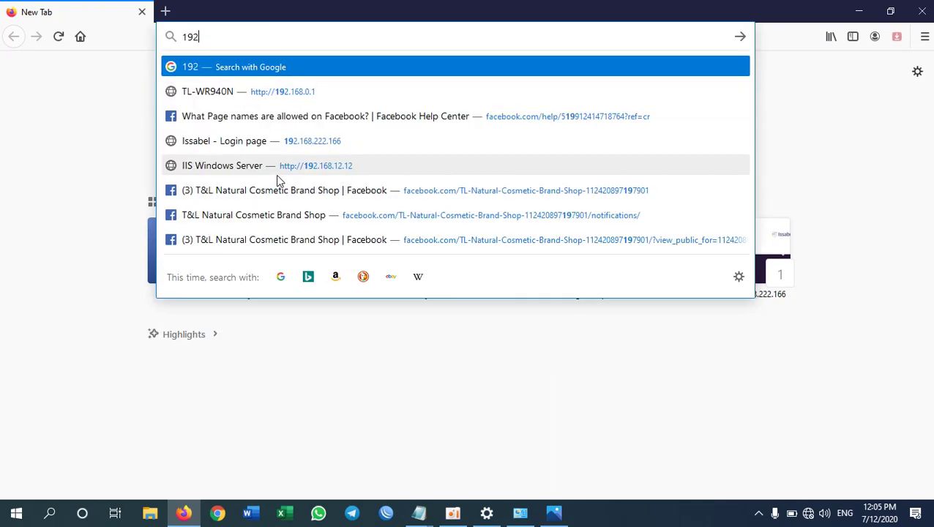
text(.168.0.1)
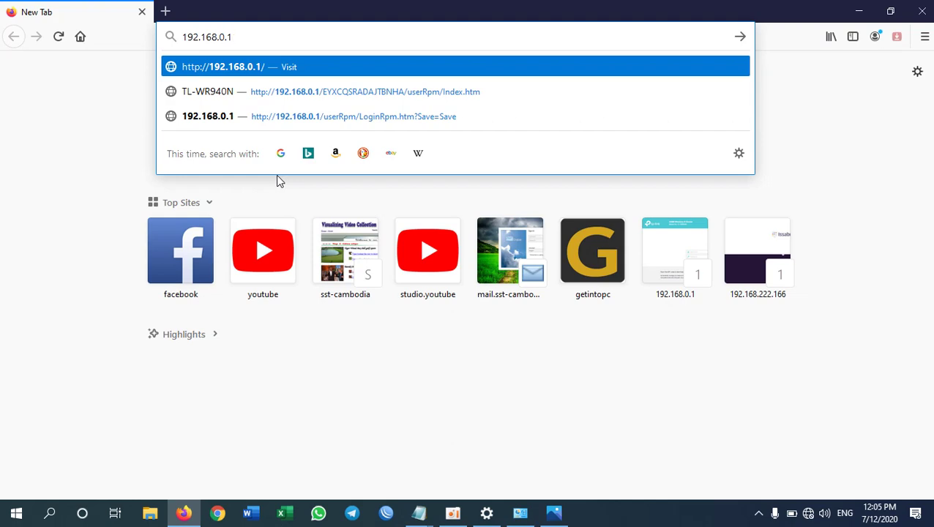
key(super+r)
Step: Start Command Prompt with cmd and run ipconfig to list adapter addresses
text(cmd)
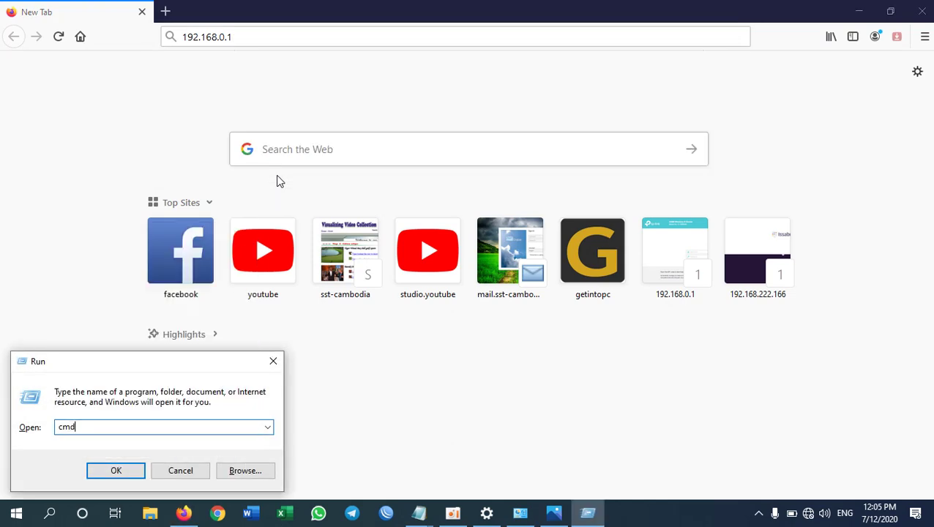
key(Return)
text(ipconfig)
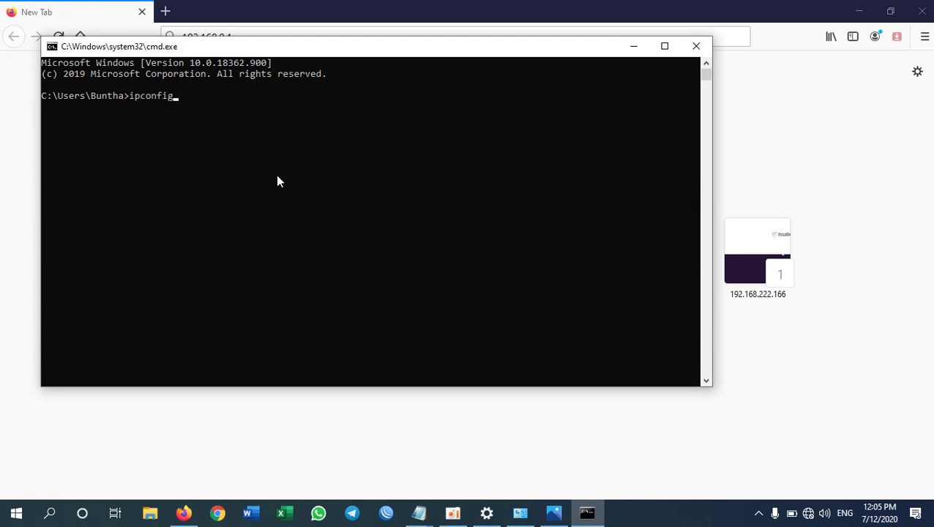
key(Return)
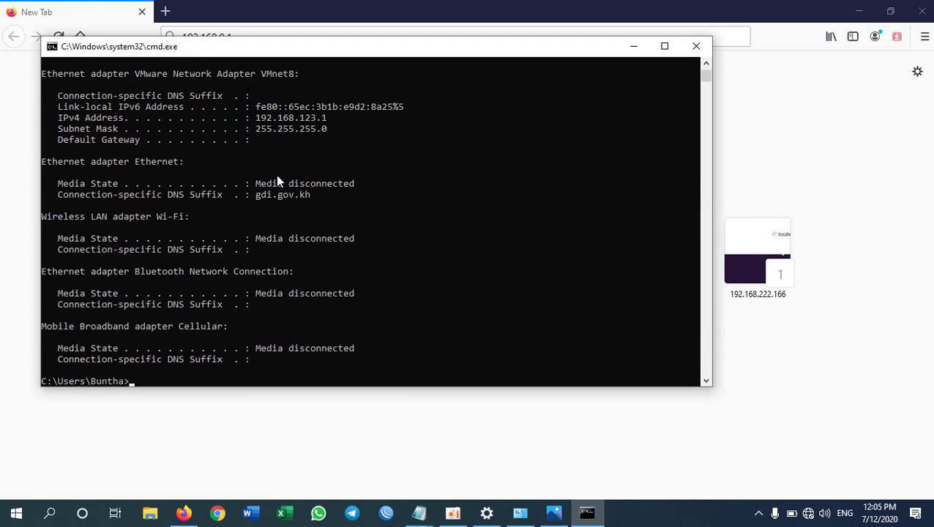
scroll(293, 182, up, 6)
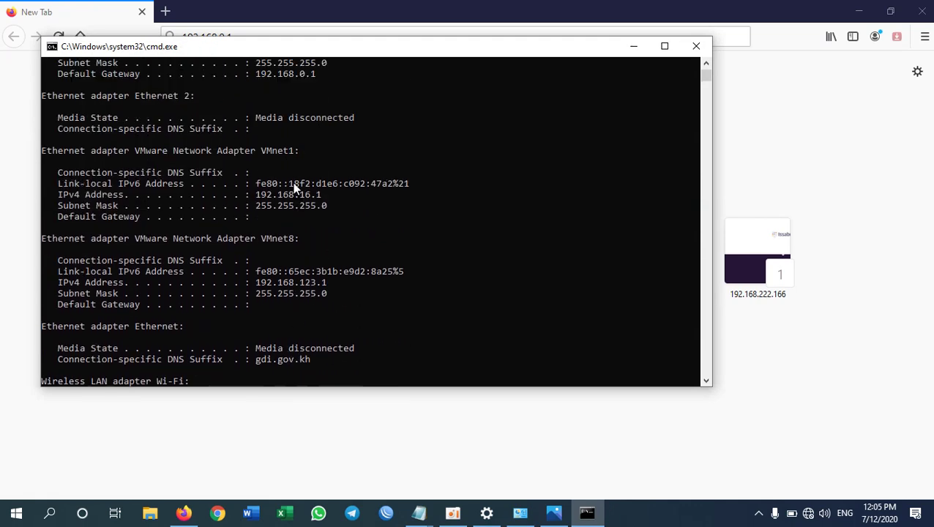
scroll(292, 182, up, 3)
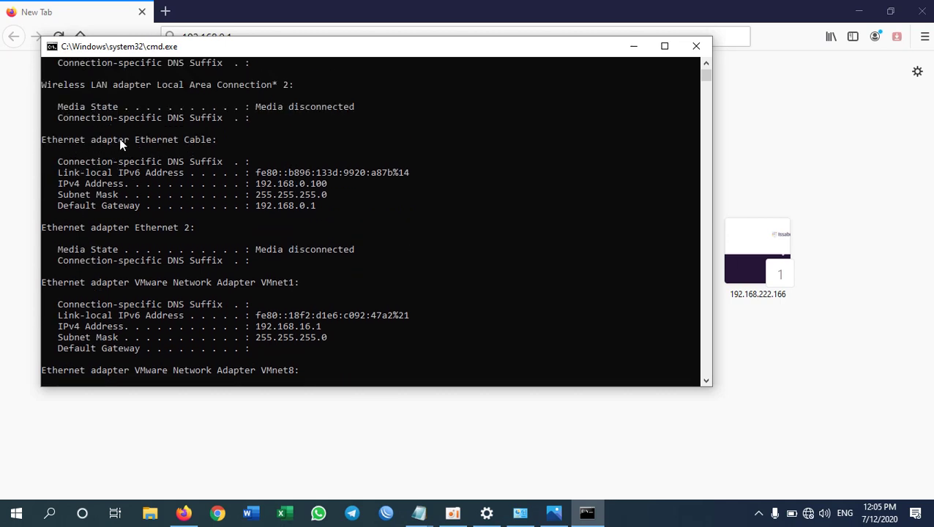
Step: Select the Ethernet Cable adapter's default gateway address 192.168.0.1 in the output
click(136, 140)
drag(200, 140, 211, 141)
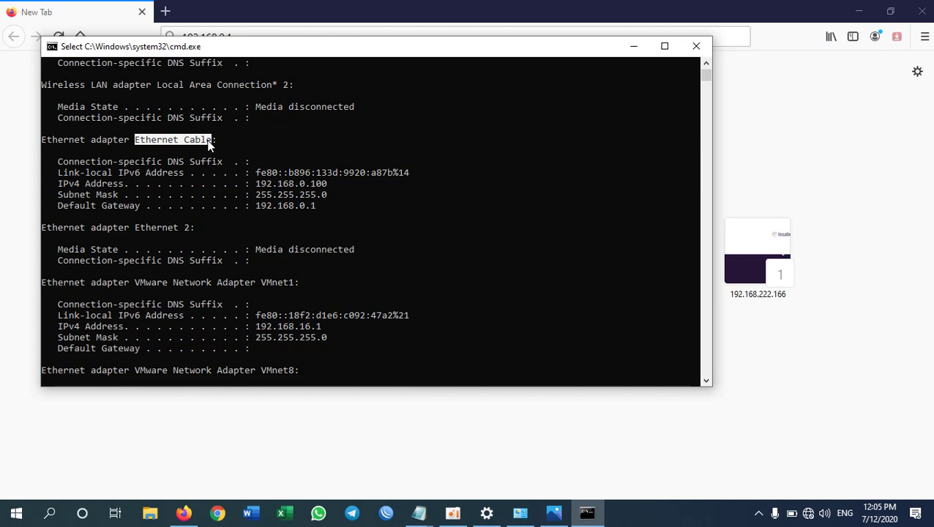
drag(252, 185, 316, 183)
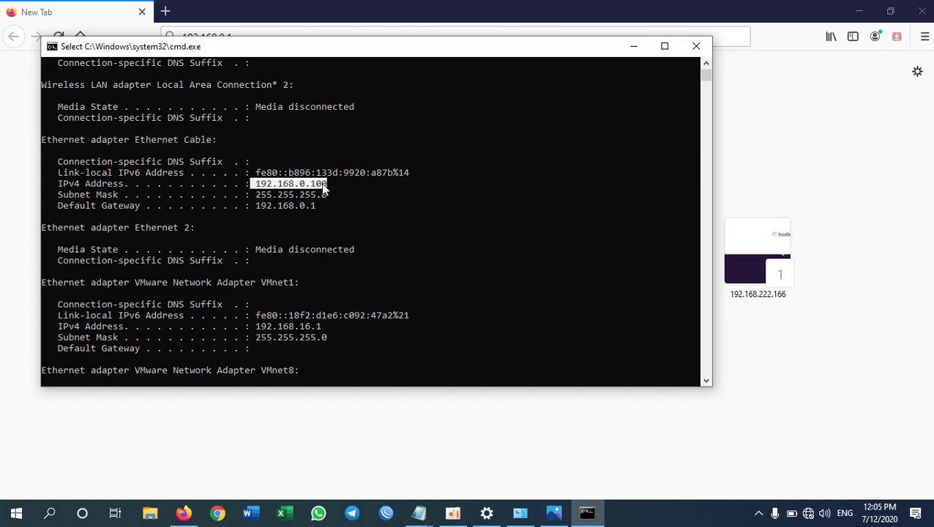
click(321, 185)
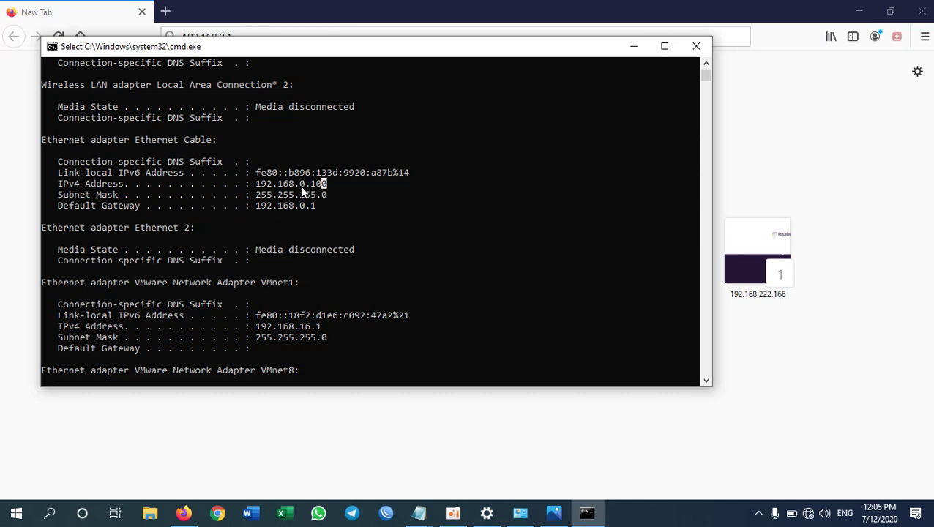
shift+click(301, 183)
drag(57, 205, 322, 207)
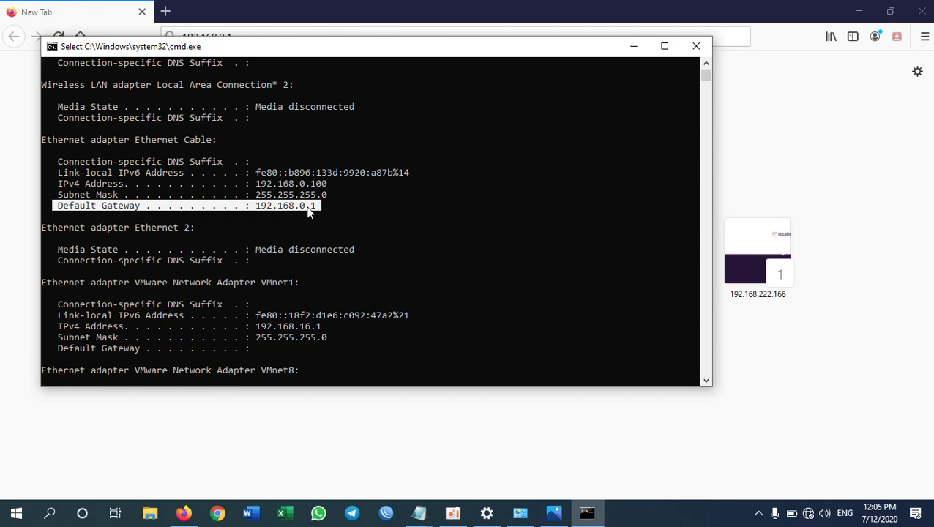
click(308, 209)
drag(313, 205, 256, 212)
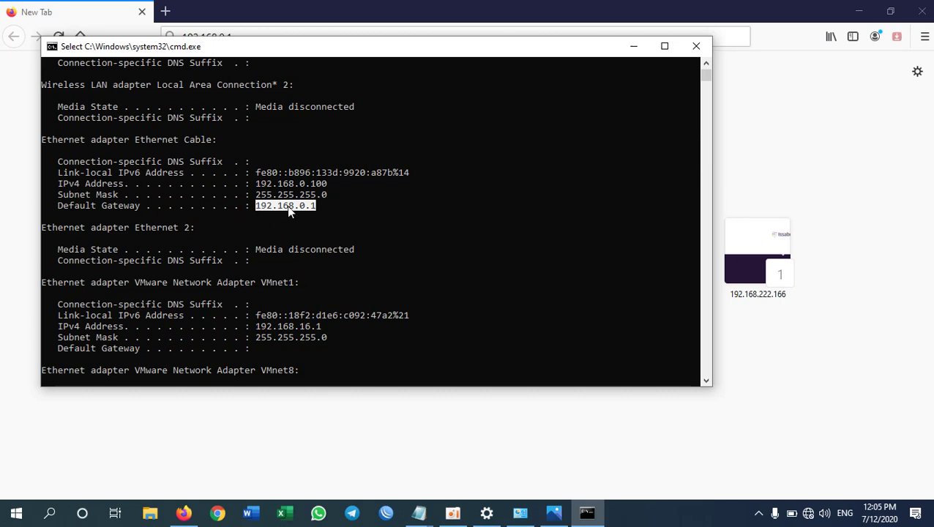
Step: Load 192.168.0.1 in Firefox and check the account notes in Notepad
click(281, 4)
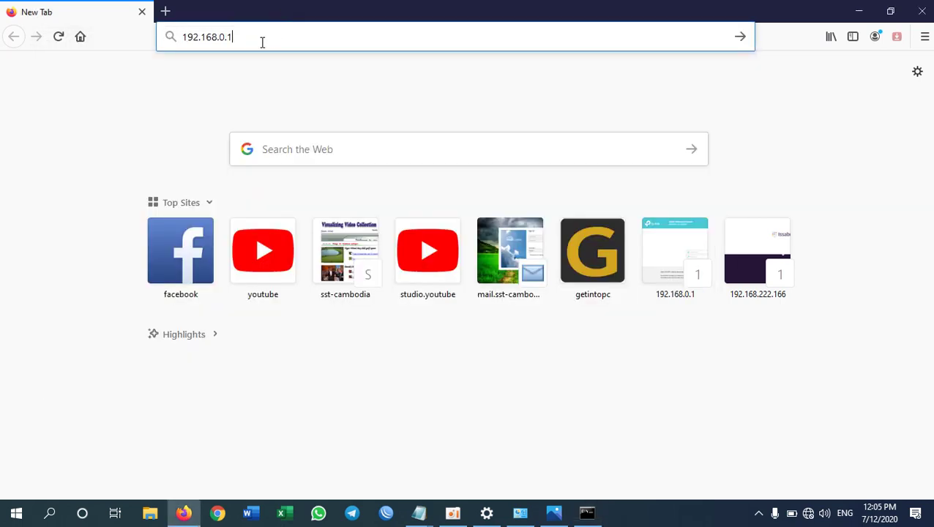
click(262, 39)
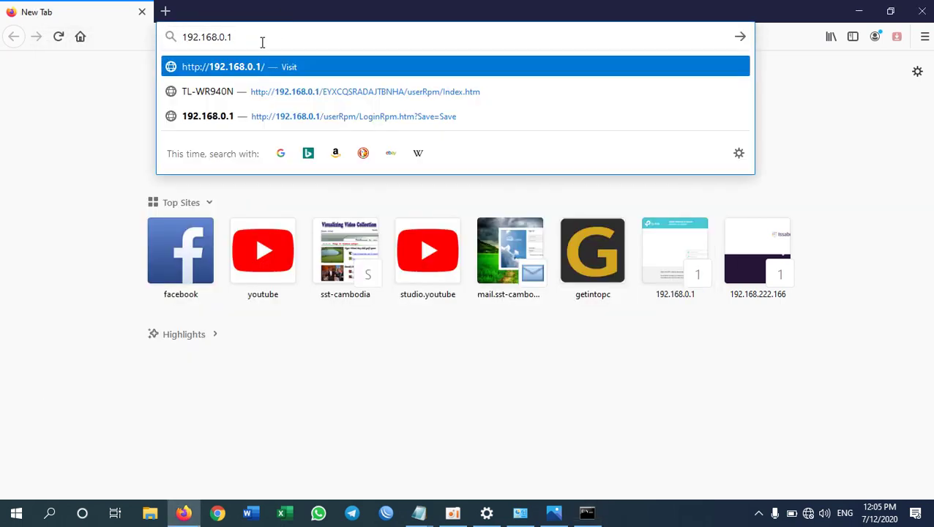
key(Return)
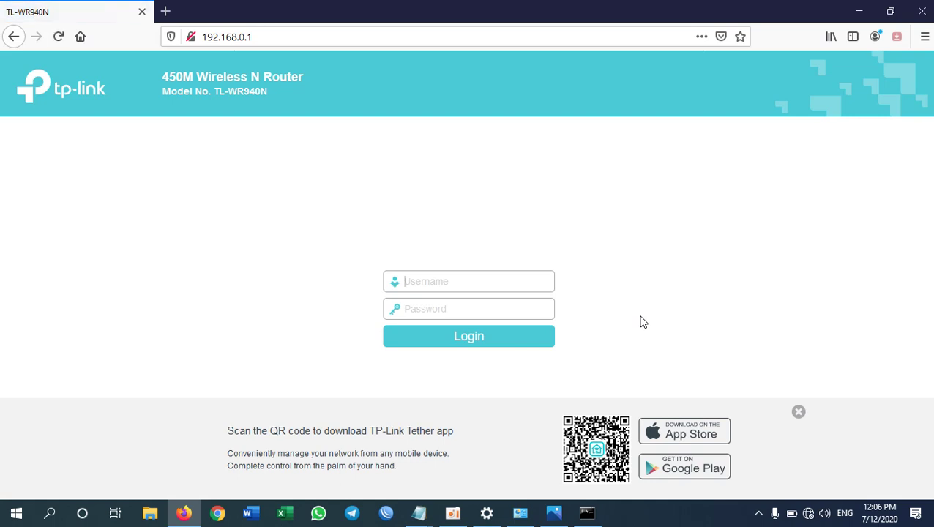
mouse_move(419, 512)
click(379, 480)
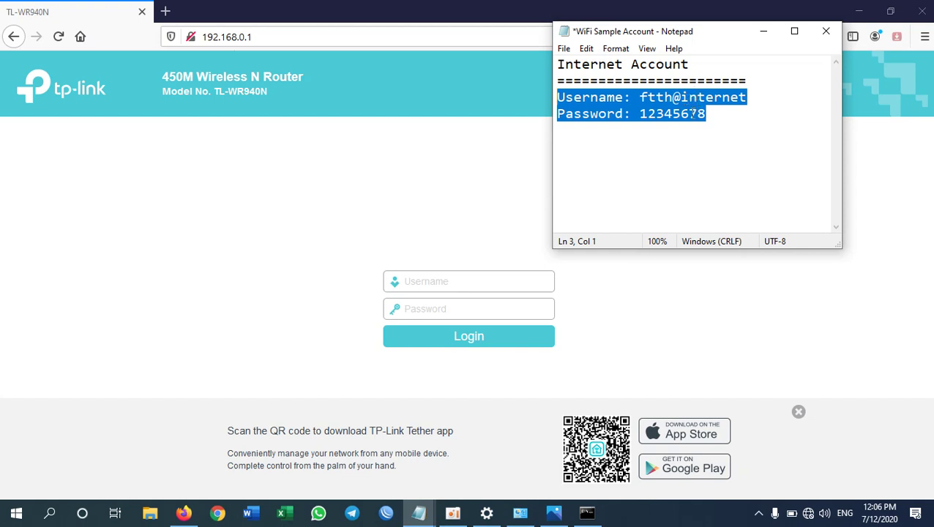
click(430, 282)
Step: Enter the router's admin username and password and log in
click(432, 305)
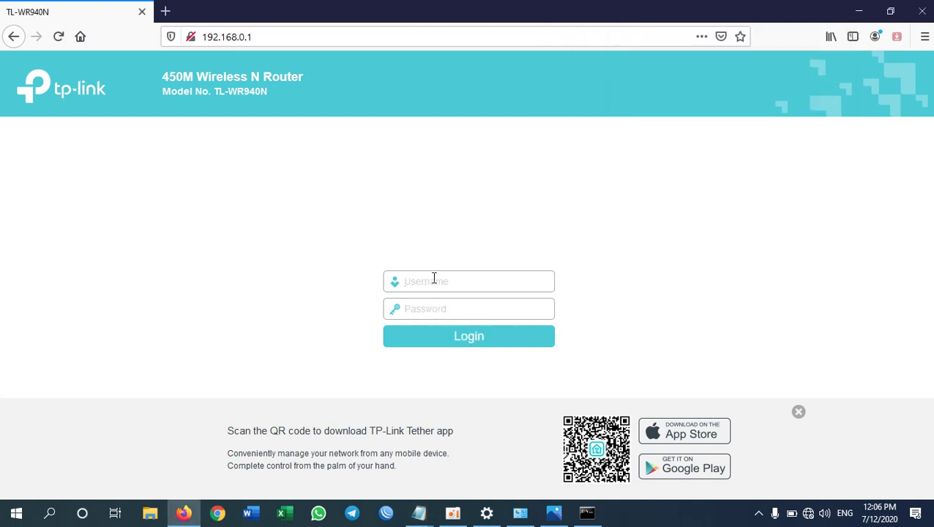
click(433, 279)
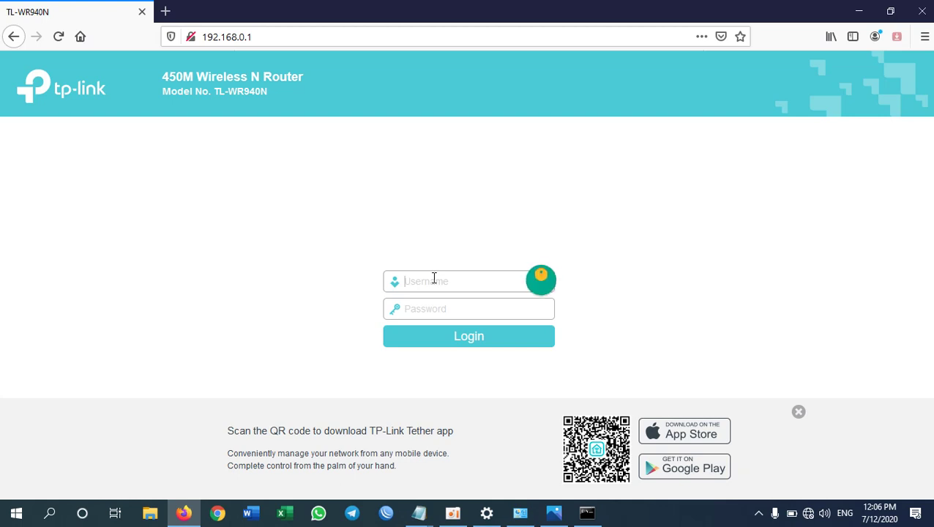
text(admin)
key(Tab)
text(ad)
click(437, 281)
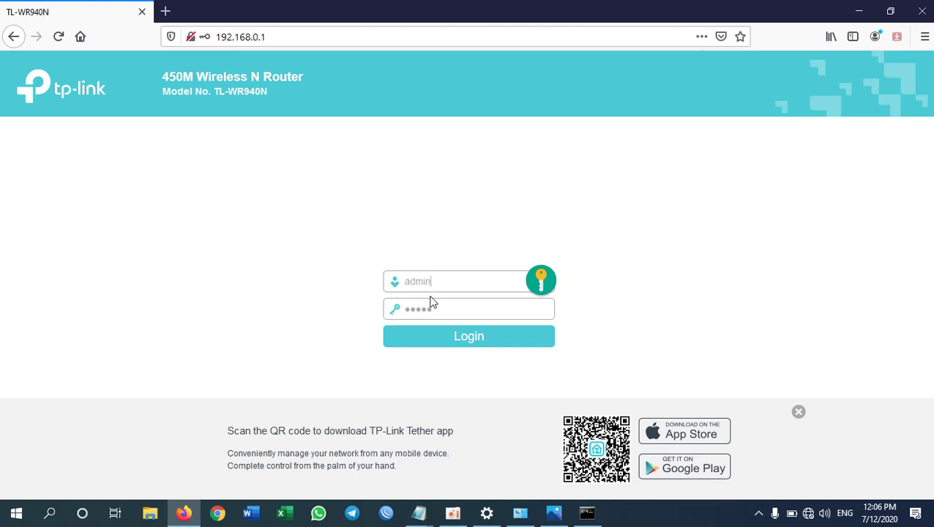
click(468, 339)
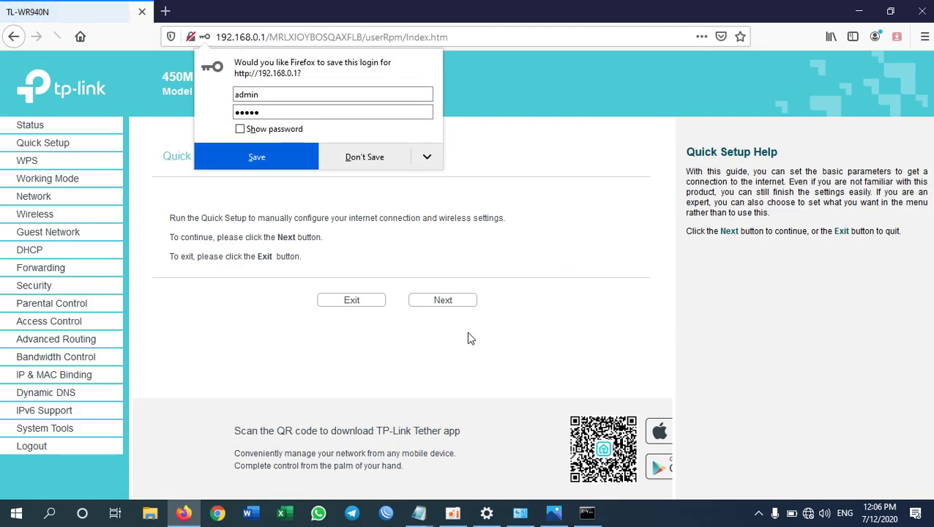
Step: Decline saving the login, exit Quick Setup, and return from a new YouTube tab to the router tab
click(374, 161)
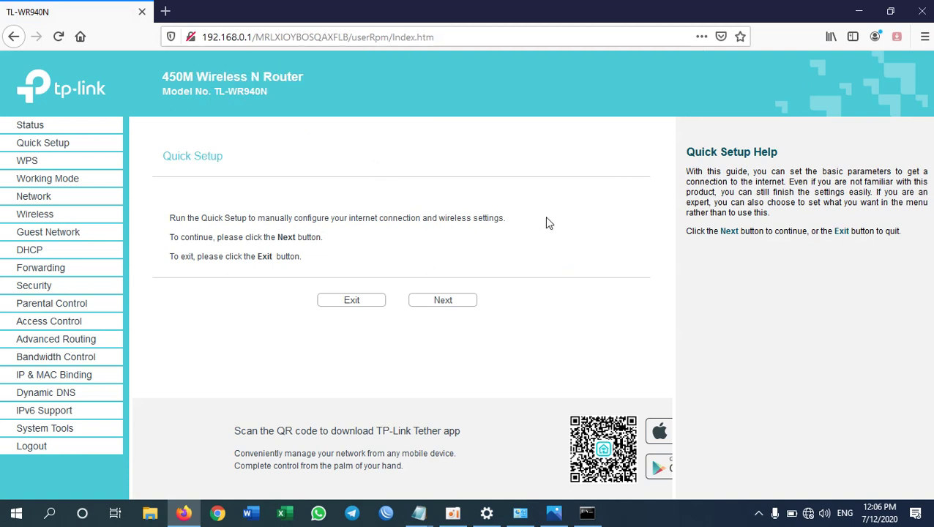
click(348, 303)
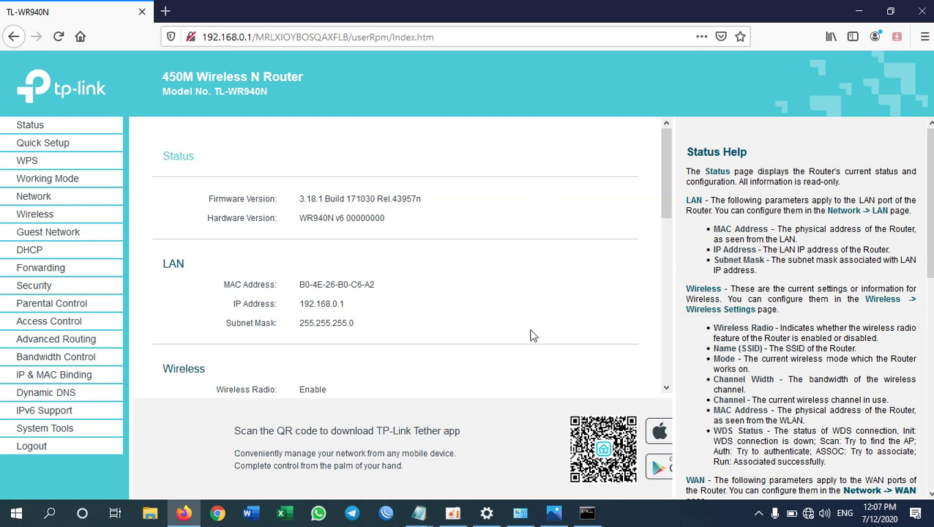
click(165, 11)
click(255, 258)
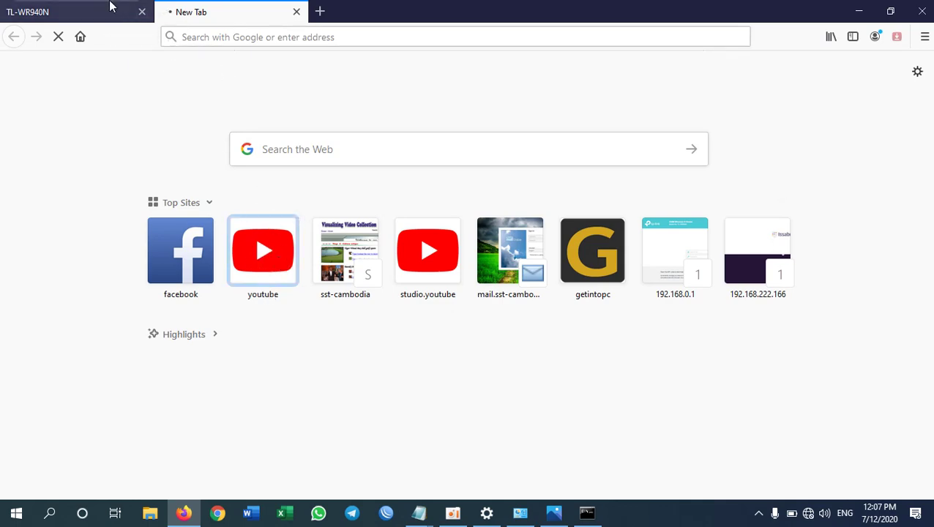
click(61, 13)
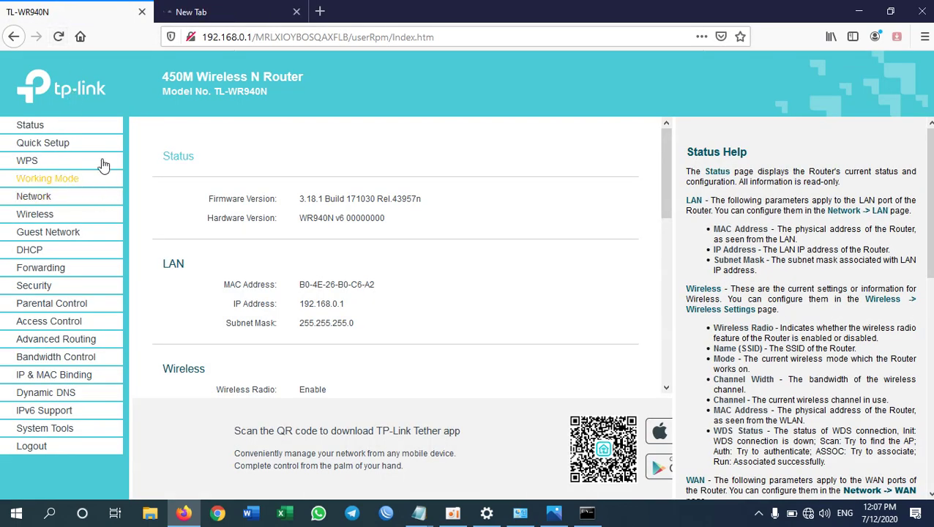
Step: Open Network > WAN, check the account notes, and choose PPPoE/Russia PPPoE as connection type
click(40, 196)
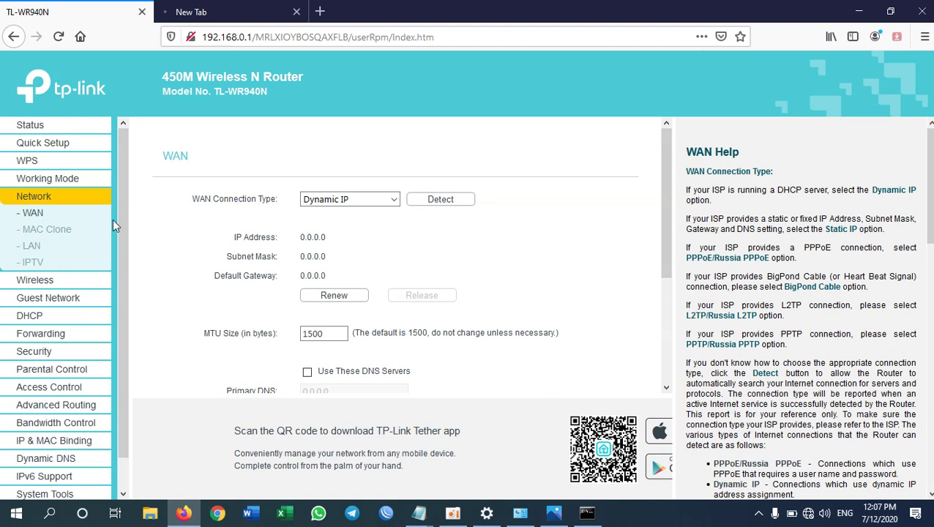
click(42, 215)
drag(203, 199, 283, 212)
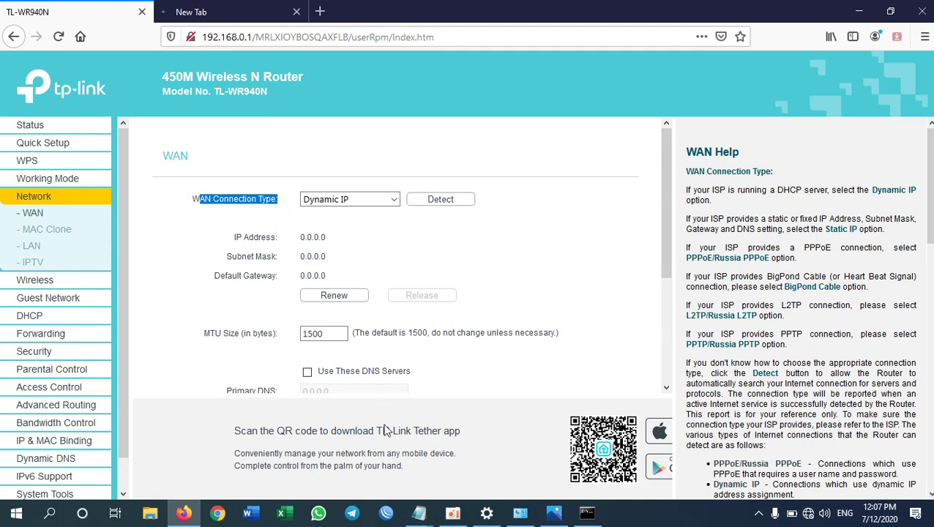
click(419, 512)
click(370, 449)
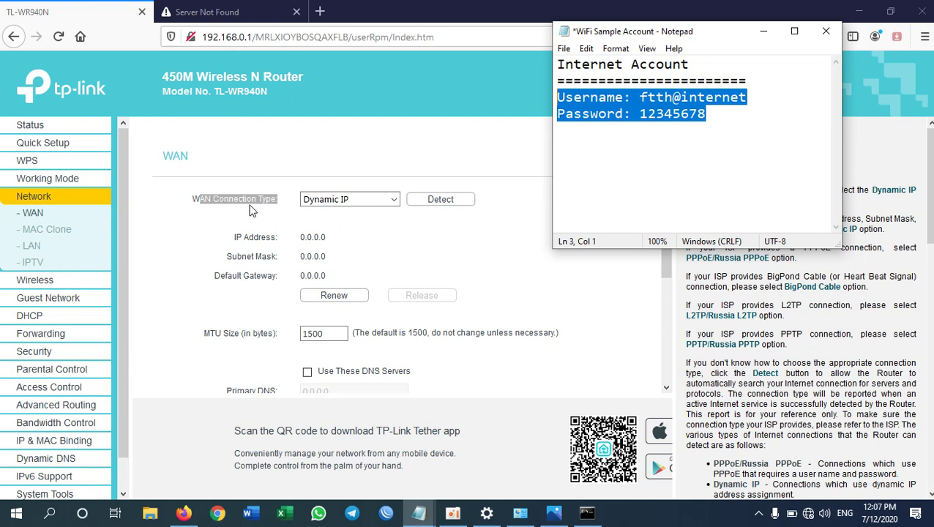
click(395, 202)
click(394, 202)
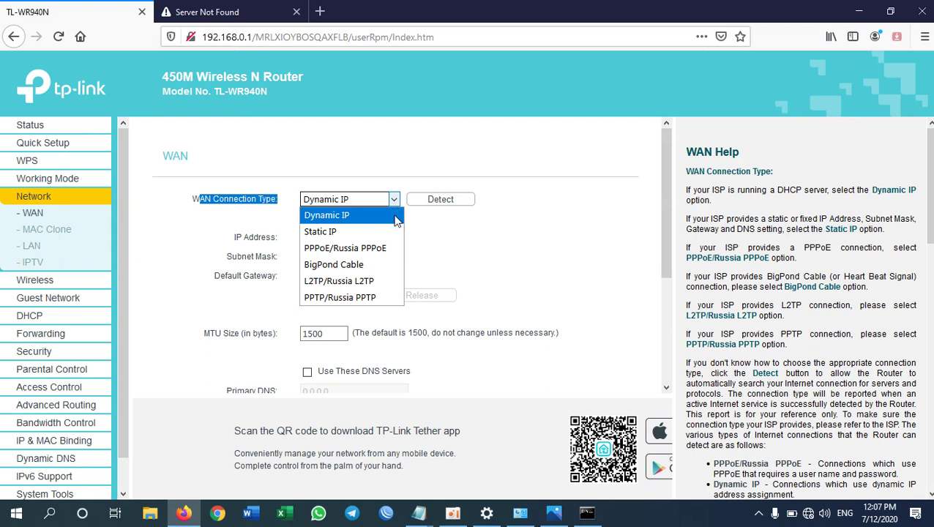
click(330, 249)
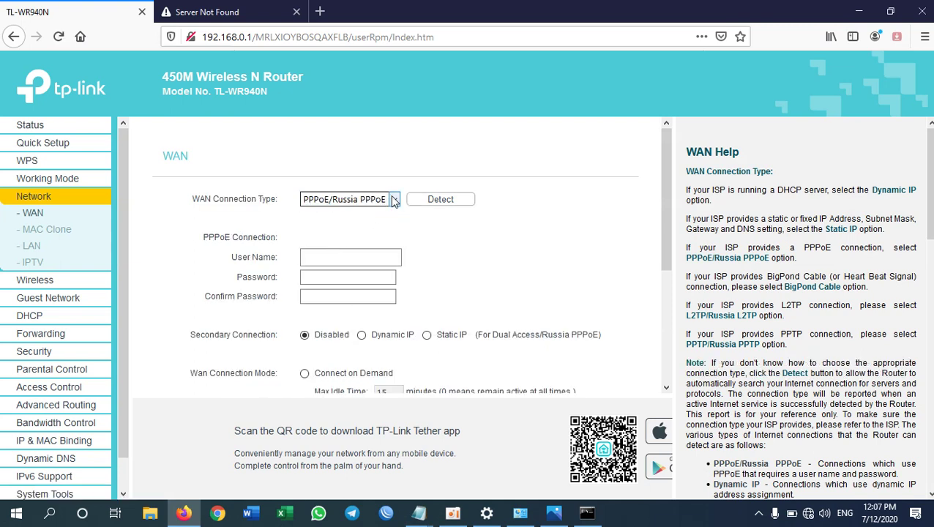
Step: Fill the PPPoE user name and select the account password in the Notepad notes
click(350, 257)
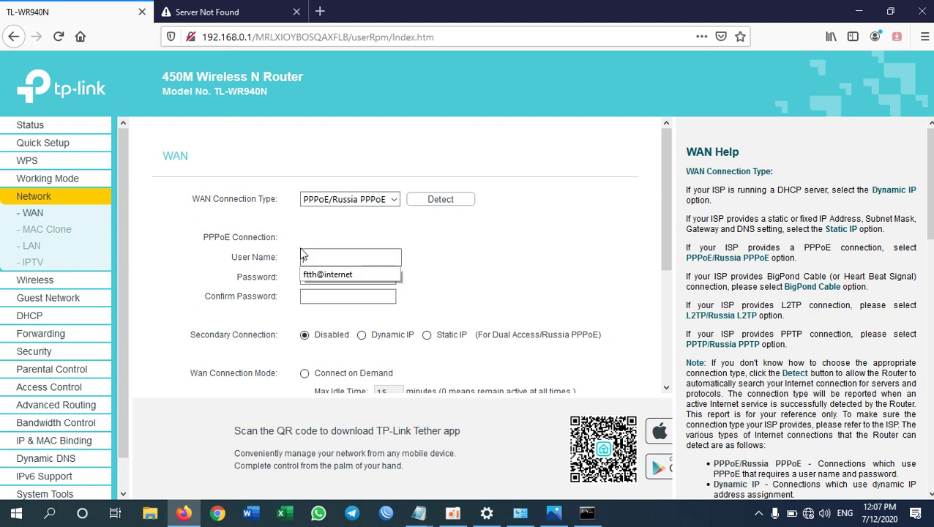
click(333, 275)
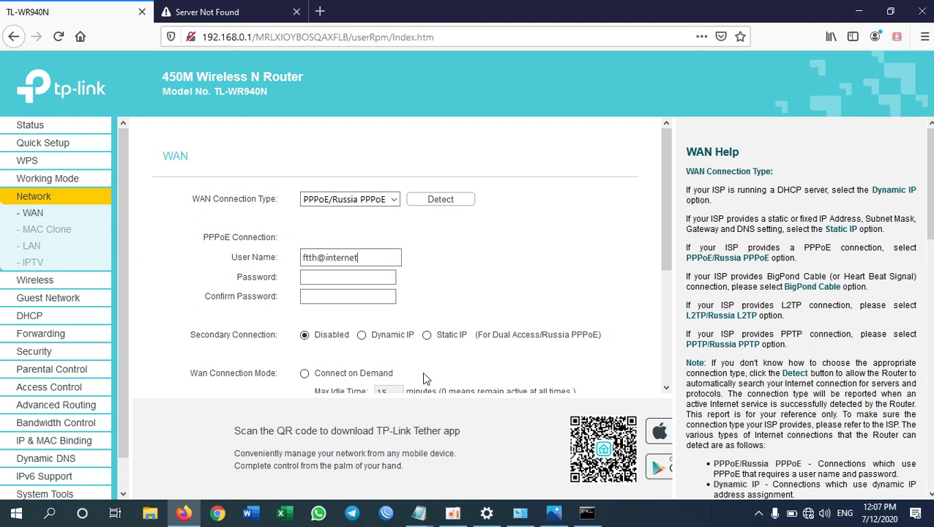
mouse_move(418, 514)
click(358, 475)
click(677, 126)
drag(707, 113, 642, 114)
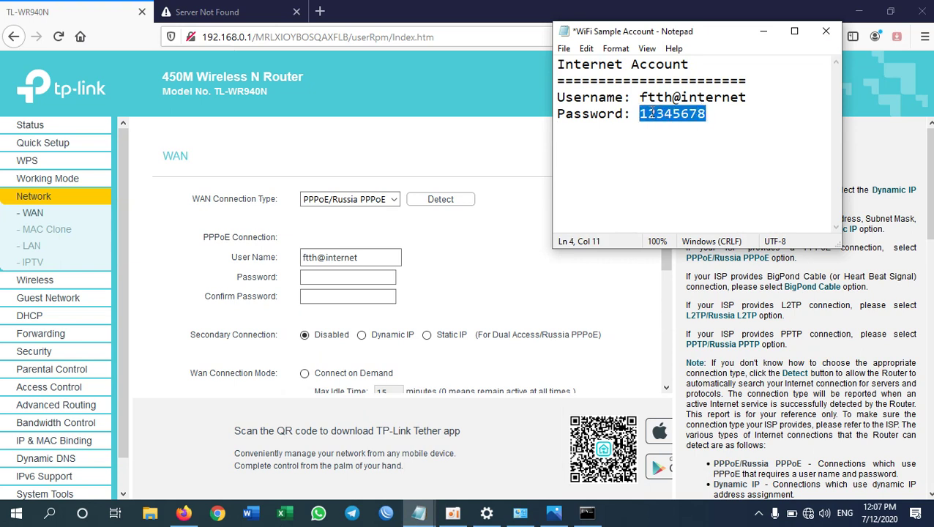
Step: Paste the account password into both Password and Confirm Password fields
click(378, 276)
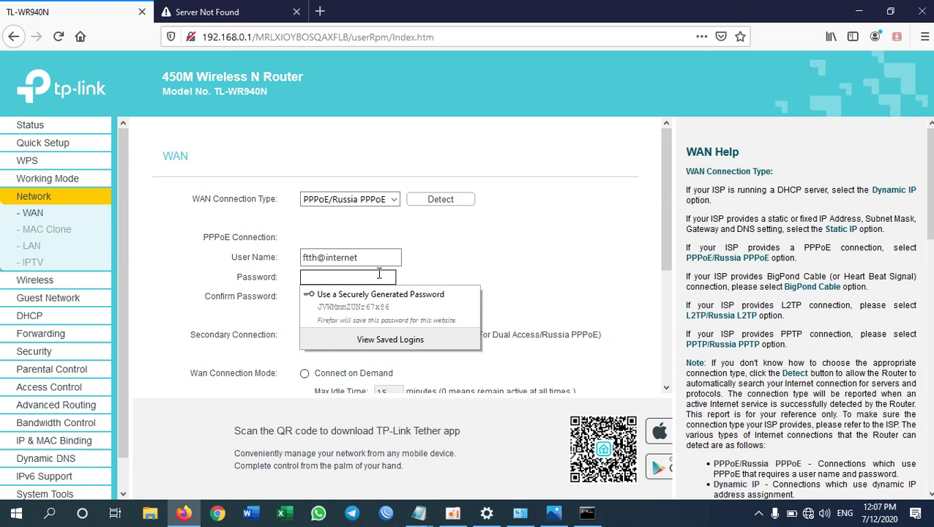
key(ctrl+v)
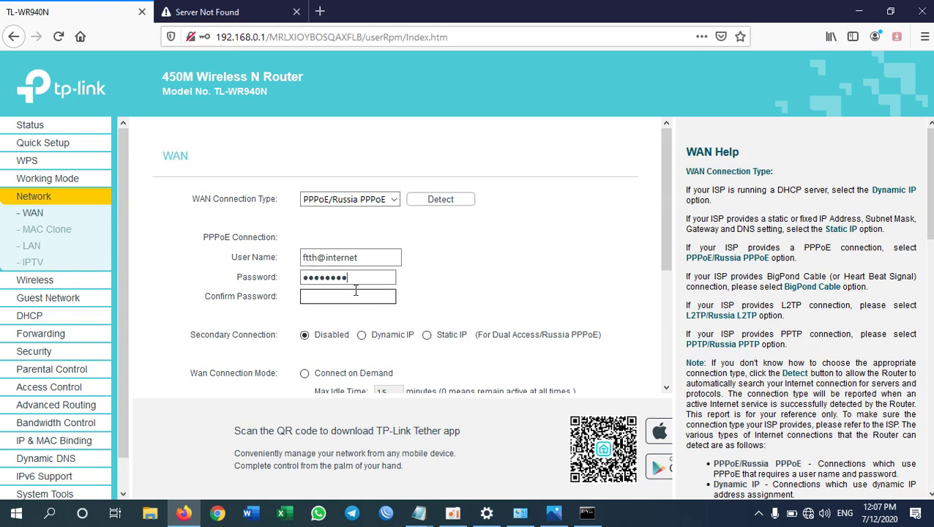
click(356, 290)
key(ctrl+v)
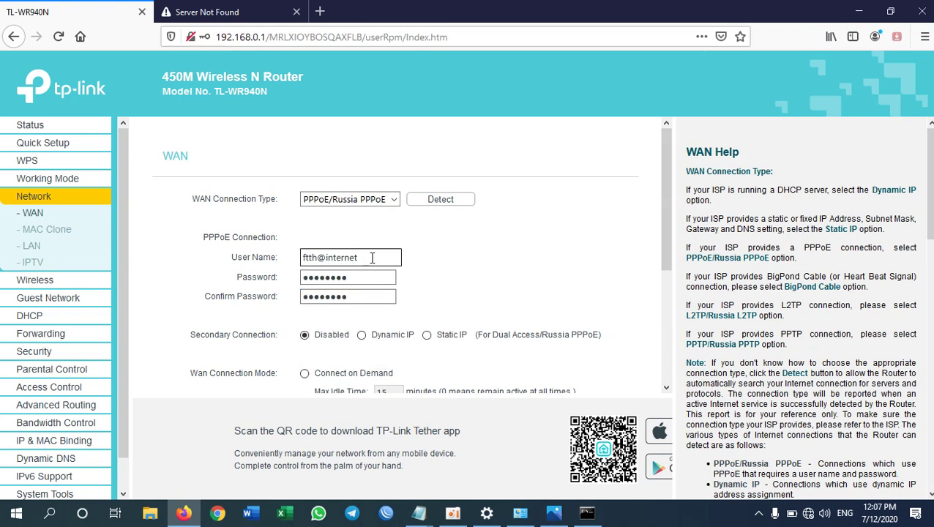
click(372, 258)
click(420, 295)
Step: Save the PPPoE WAN settings, declining Firefox's offer to store the login
scroll(444, 295, down, 5)
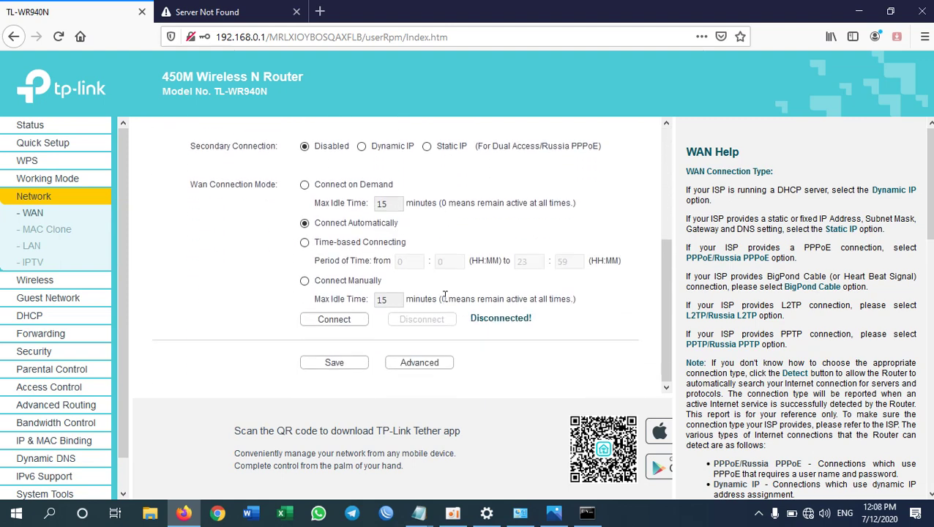
click(337, 363)
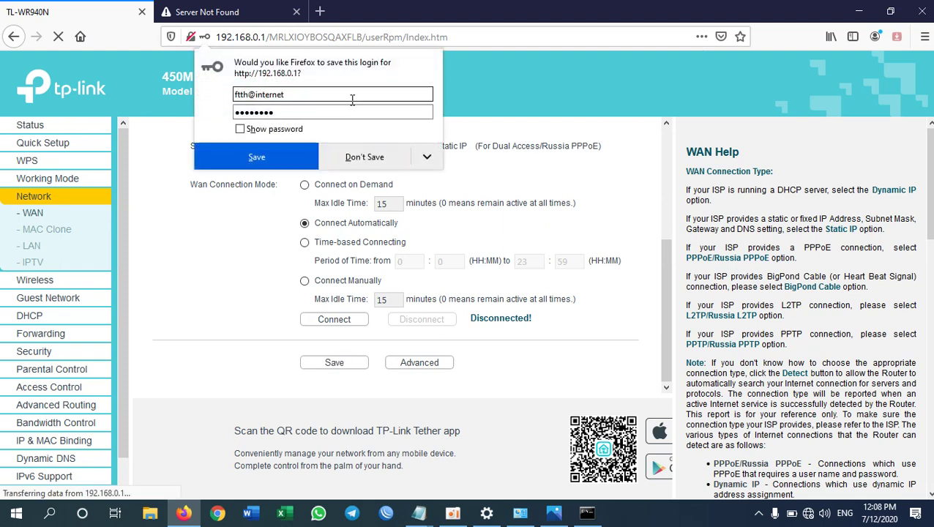
click(395, 159)
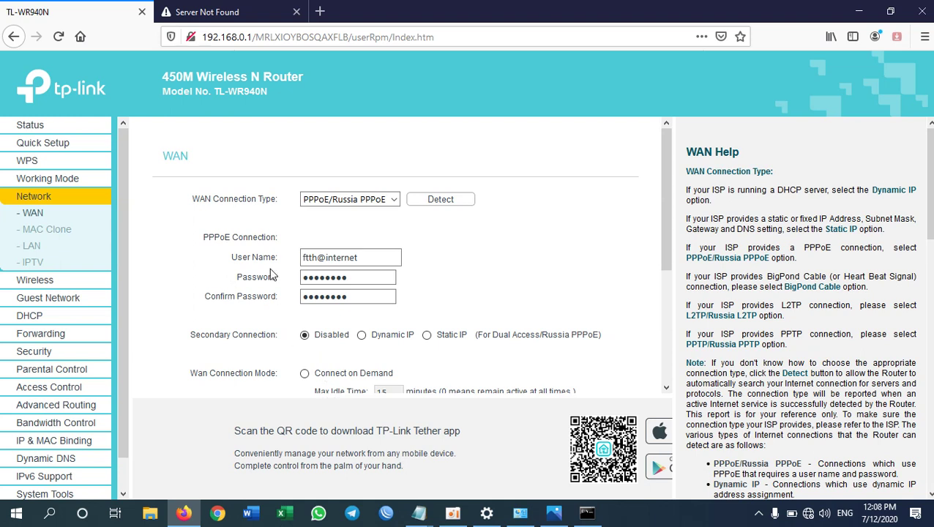
scroll(275, 278, down, 5)
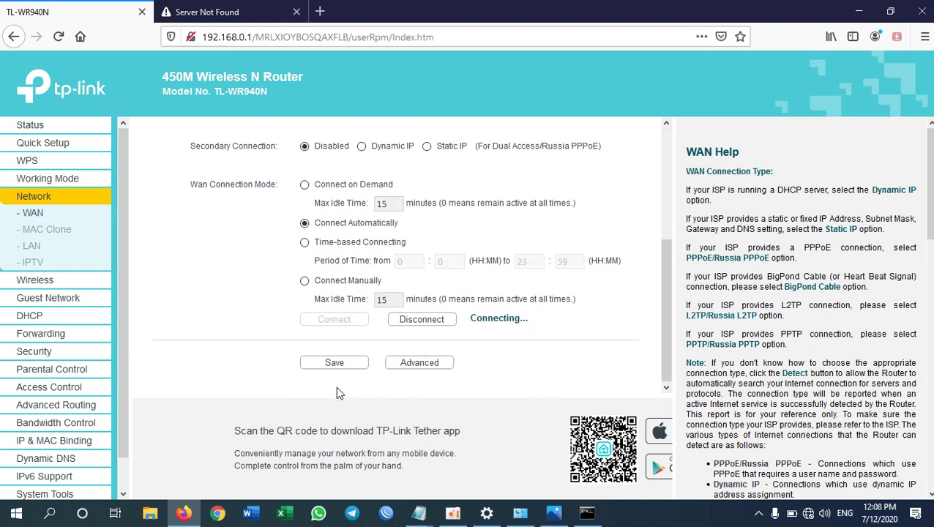
click(341, 363)
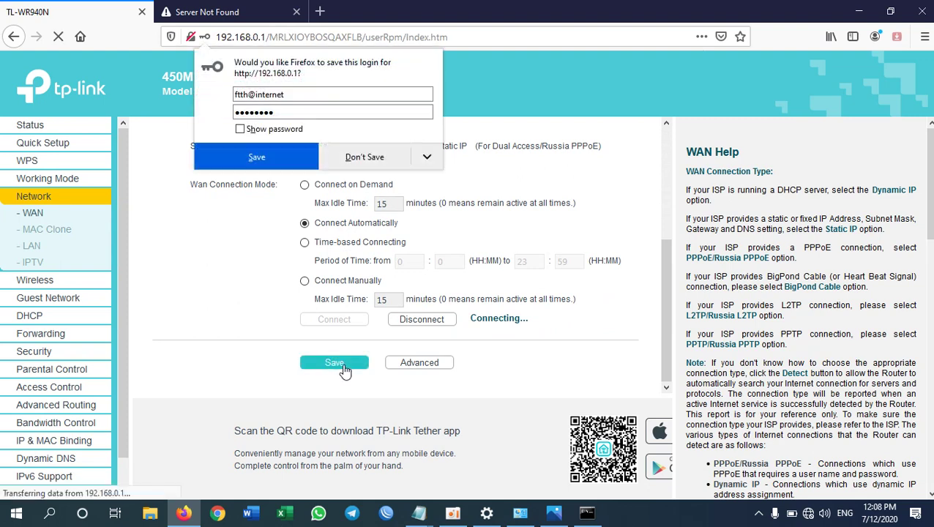
click(388, 158)
Step: Confirm the WAN connection status now reads Connected
scroll(549, 248, down, 5)
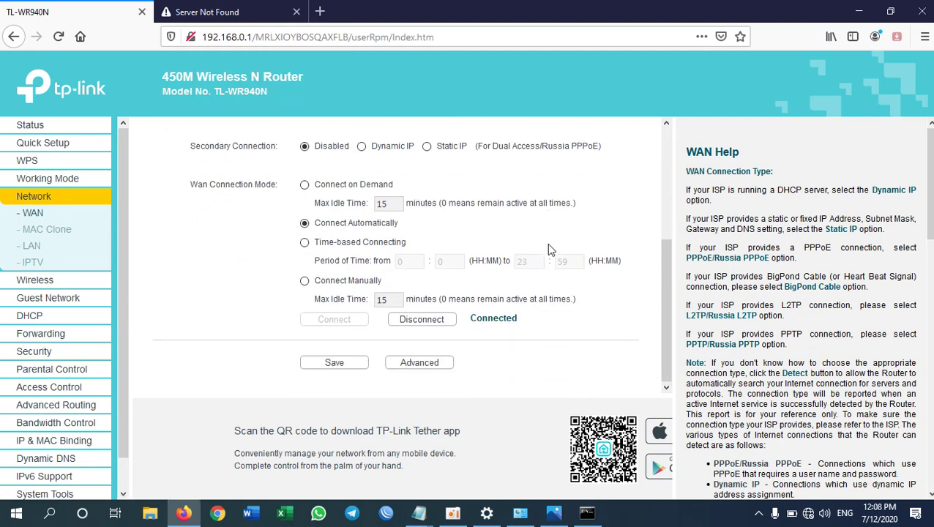
drag(474, 322, 521, 326)
click(471, 322)
double_click(519, 322)
Step: Retry the failed YouTube tab until the page loads
click(499, 317)
click(210, 12)
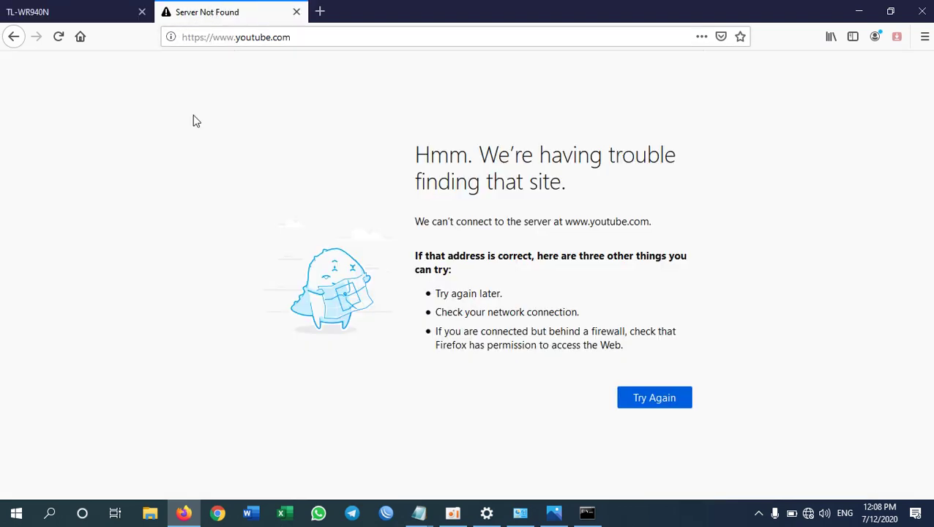
click(677, 401)
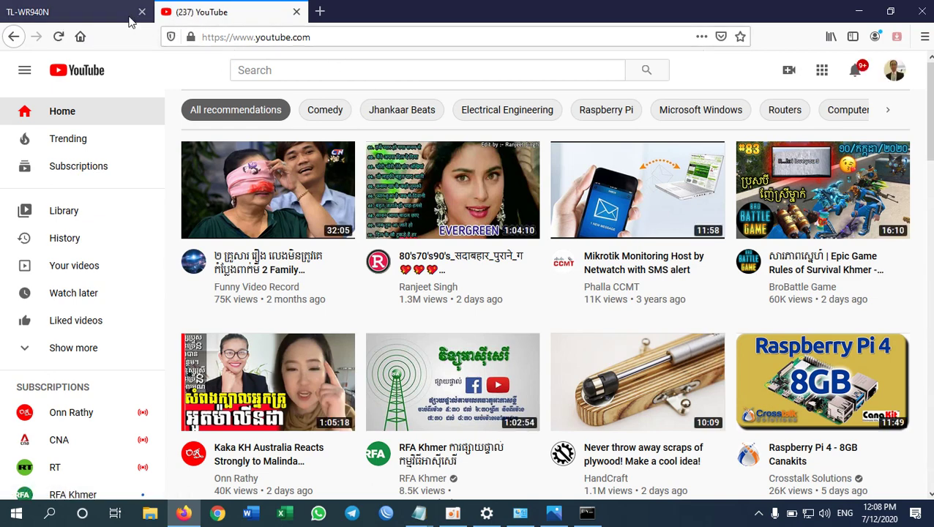
Step: Return to the TL-WR940N tab's WAN settings page
click(102, 19)
scroll(376, 220, up, 5)
click(347, 257)
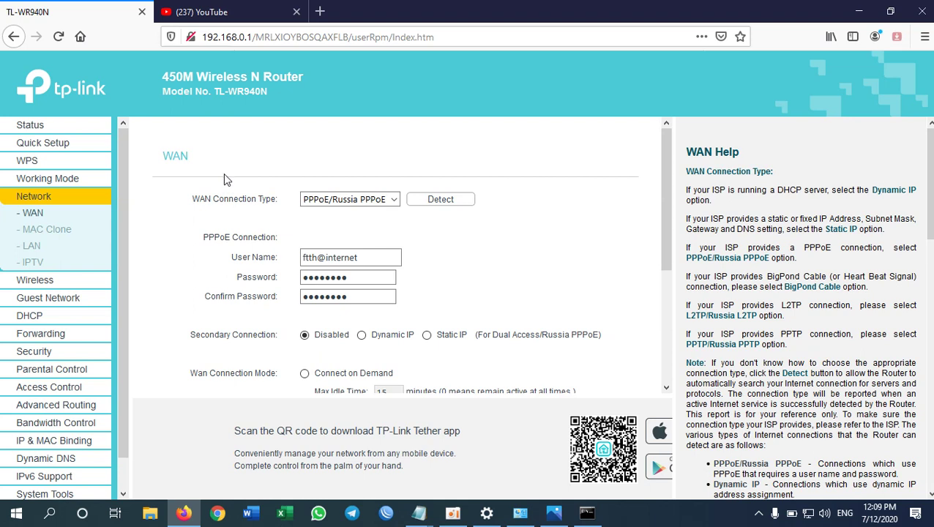
Step: Go to Wireless > Wireless Settings, declining Firefox's login-saving prompt
click(44, 284)
click(371, 153)
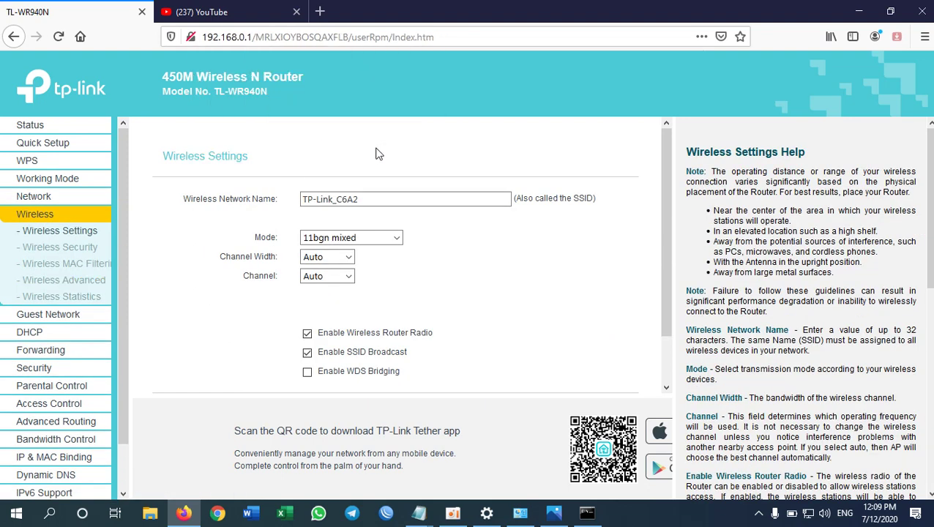
click(84, 233)
click(368, 199)
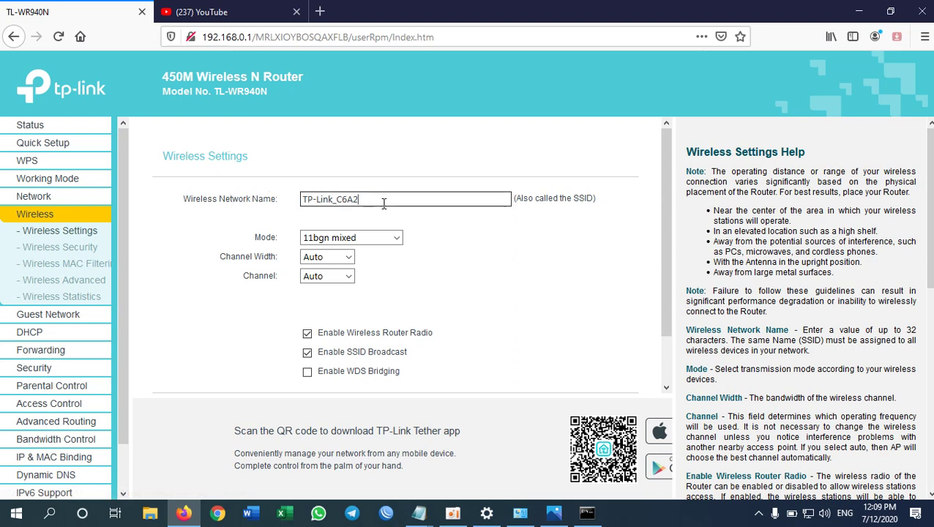
click(353, 199)
click(247, 194)
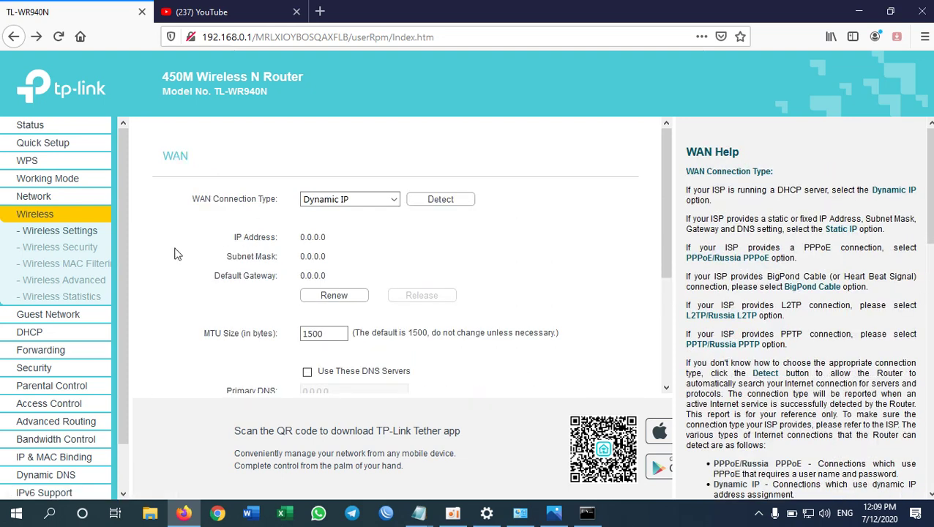
Step: Select the default network name TP-Link_C6A2 and delete it
click(75, 247)
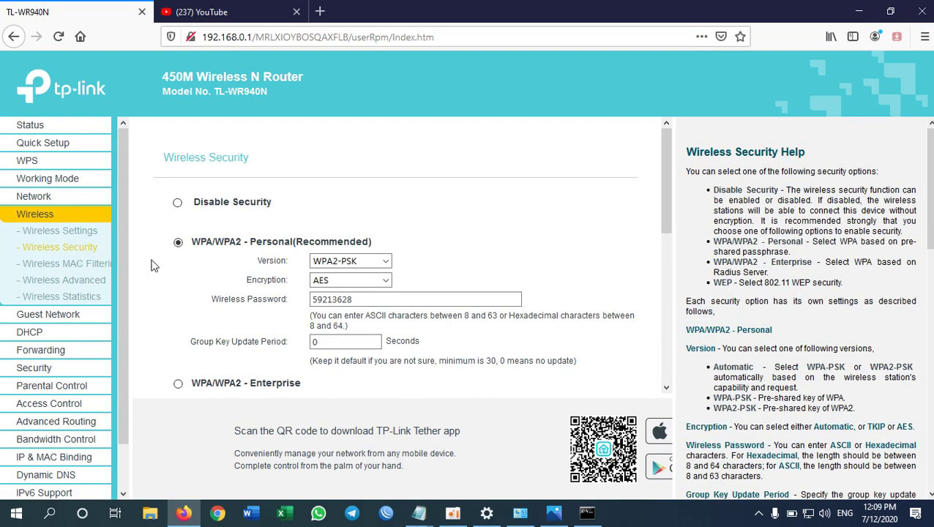
click(74, 232)
click(379, 200)
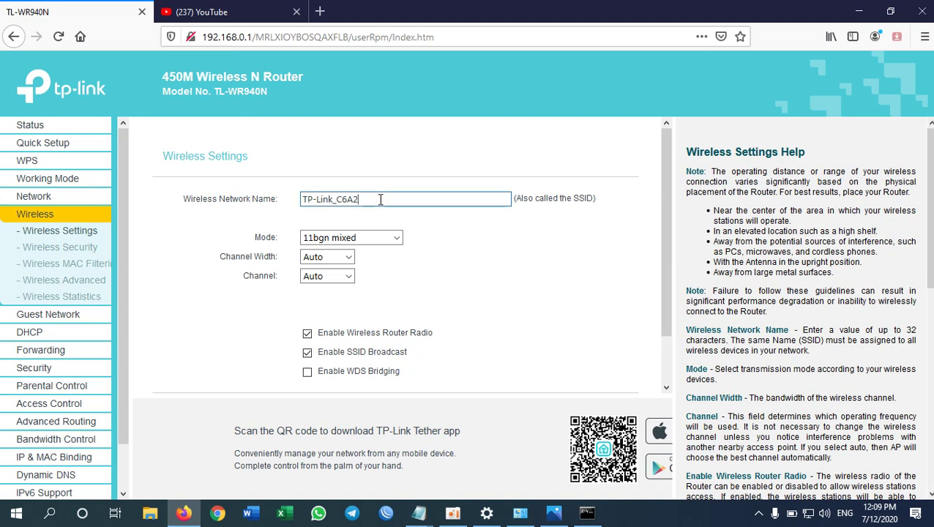
drag(379, 200, 324, 189)
key(BackSpace)
Step: Name the wireless network 'Buntha' and save the wireless settings
text(Buntha)
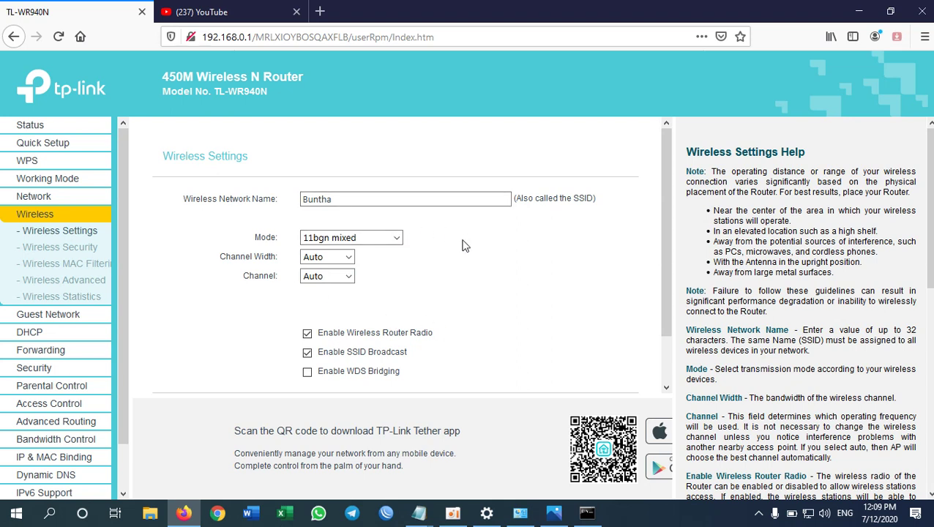
scroll(464, 249, down, 1)
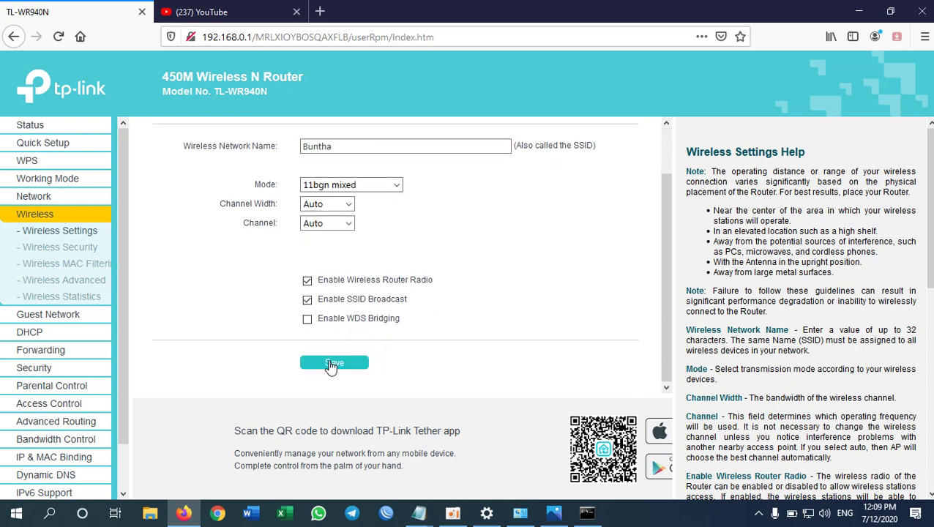
drag(344, 146, 253, 145)
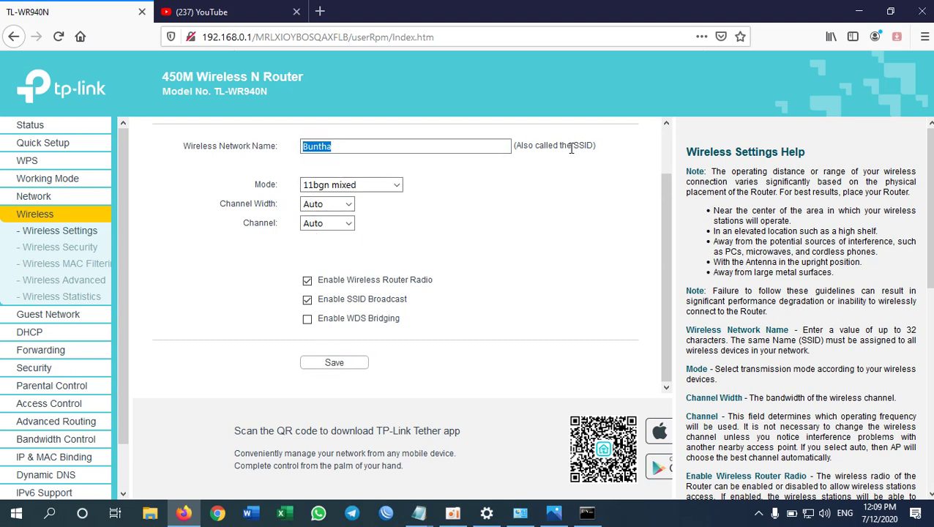
drag(572, 148, 593, 147)
click(344, 366)
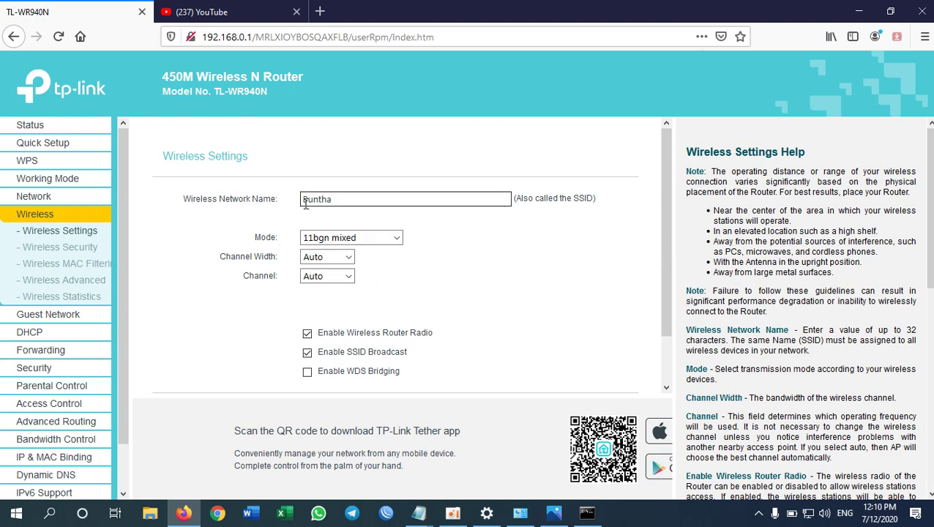
click(51, 253)
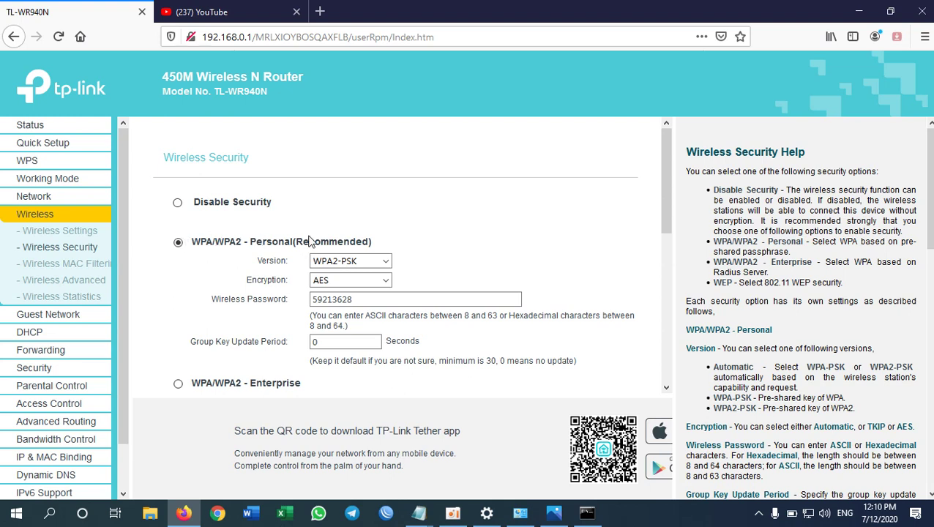
Step: Set the WPA/WPA2 Version and Encryption both to Automatic
click(373, 263)
click(340, 274)
click(344, 280)
click(353, 296)
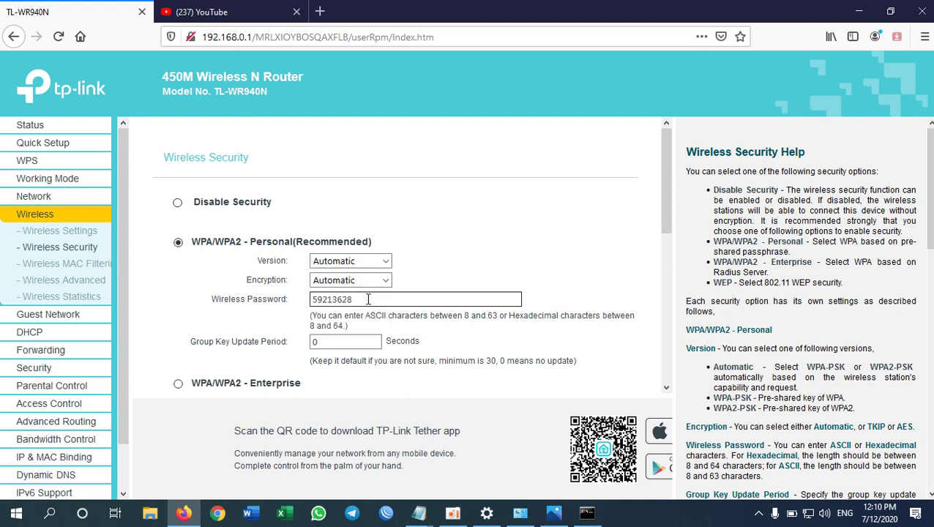
Step: Replace the wireless password and save the Wireless Security settings
click(360, 300)
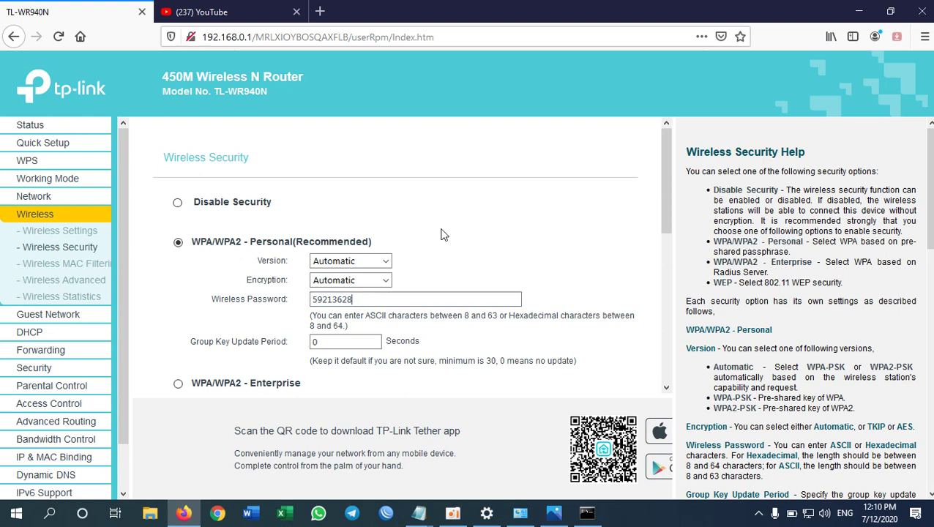
key(BackSpace)
key(BackSpace)
key(BackSpace)
key(BackSpace)
drag(675, 278, 667, 279)
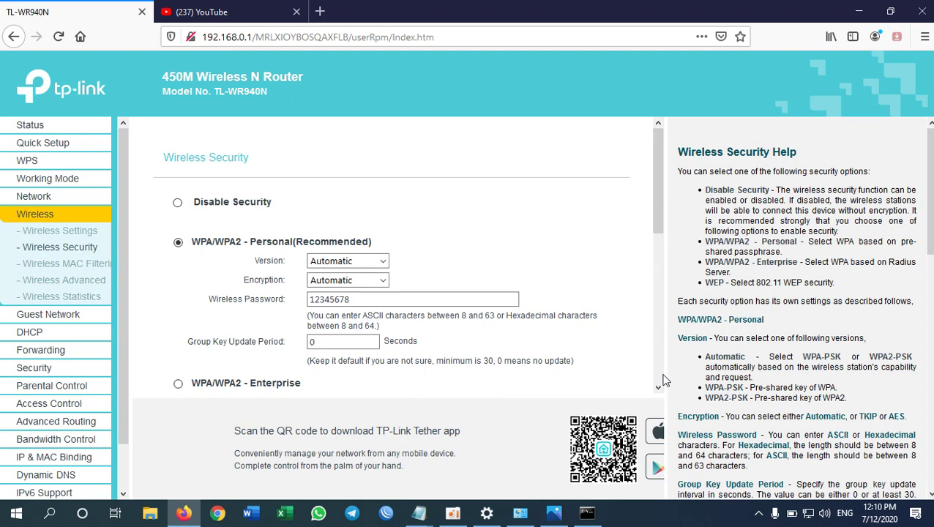
click(658, 377)
click(341, 364)
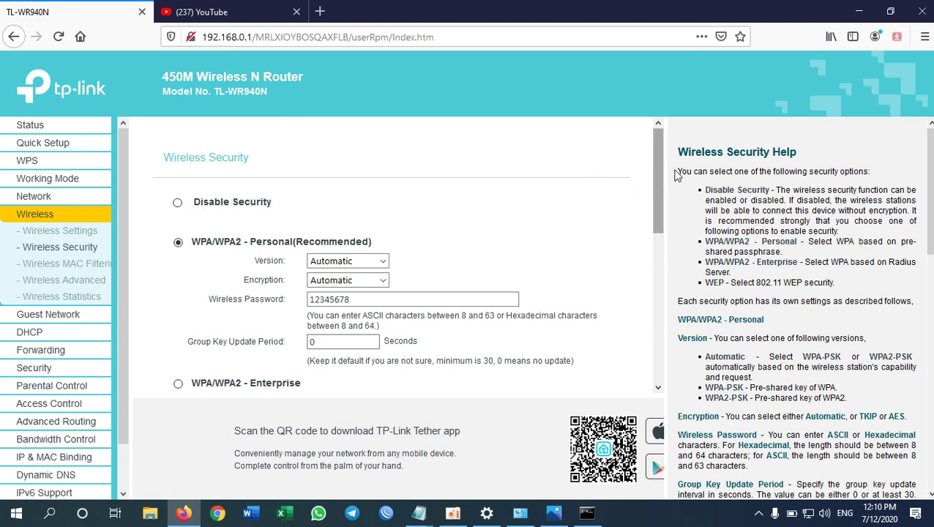
click(520, 512)
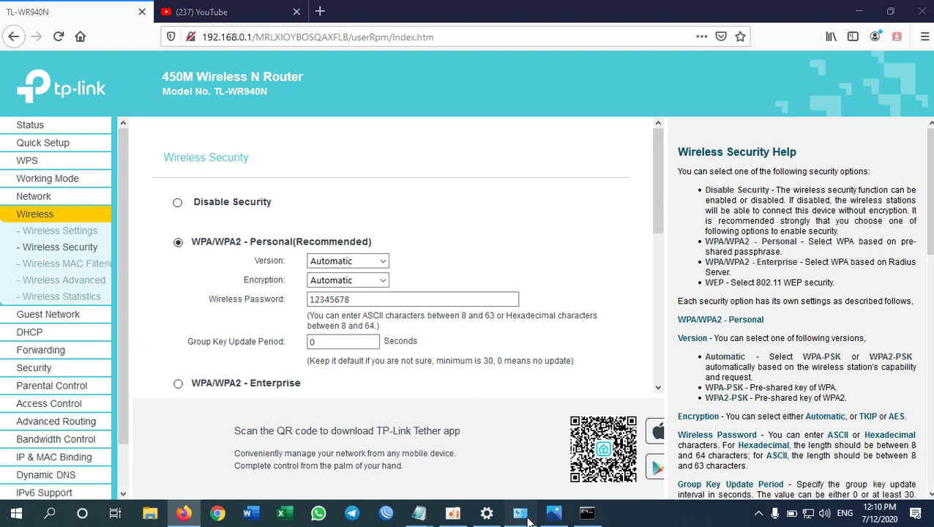
Step: Disable the Ethernet Cable adapter, then bring Firefox's YouTube tab forward
right_click(358, 191)
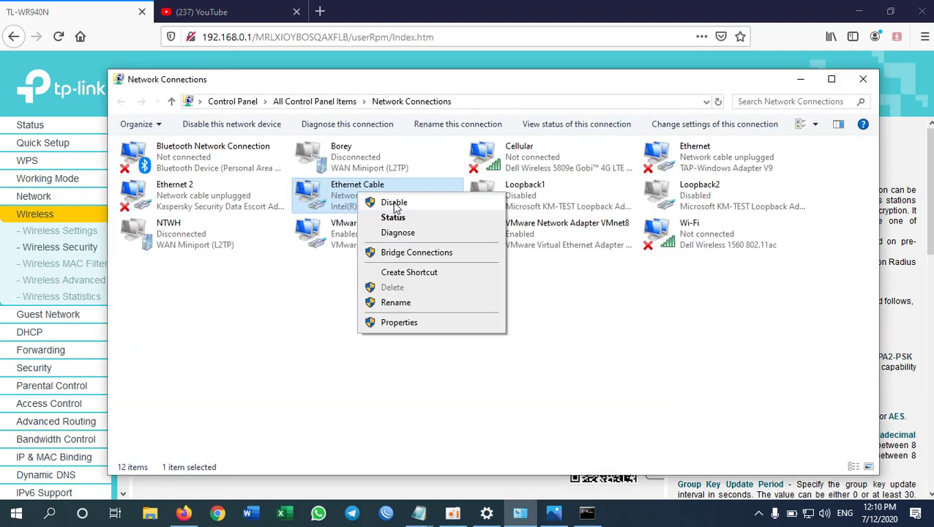
click(393, 203)
click(405, 334)
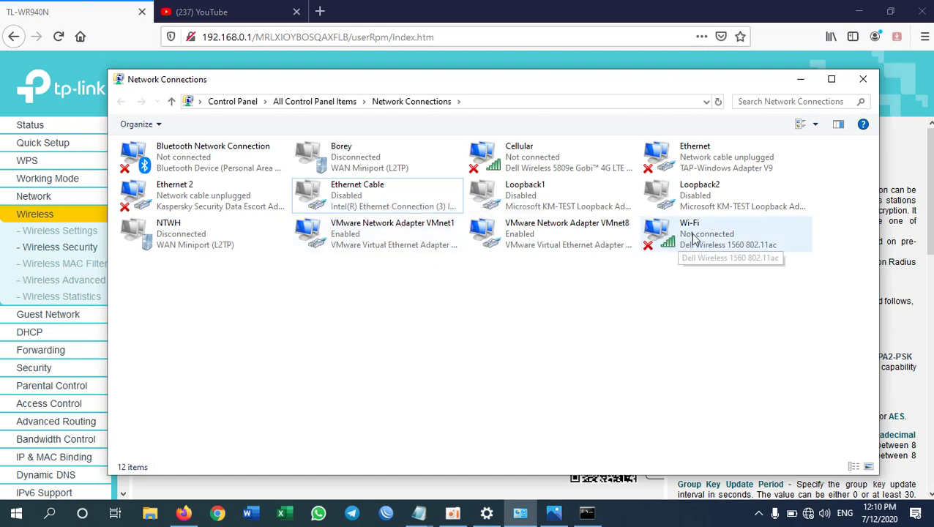
click(219, 12)
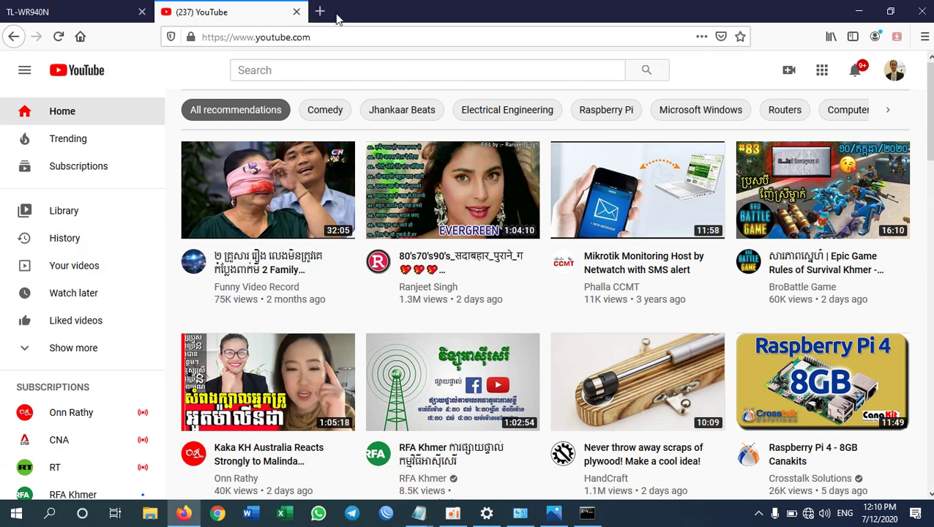
Step: Open YouTube in a new tab, see Server Not Found, then return to Network Connections
click(319, 11)
click(253, 249)
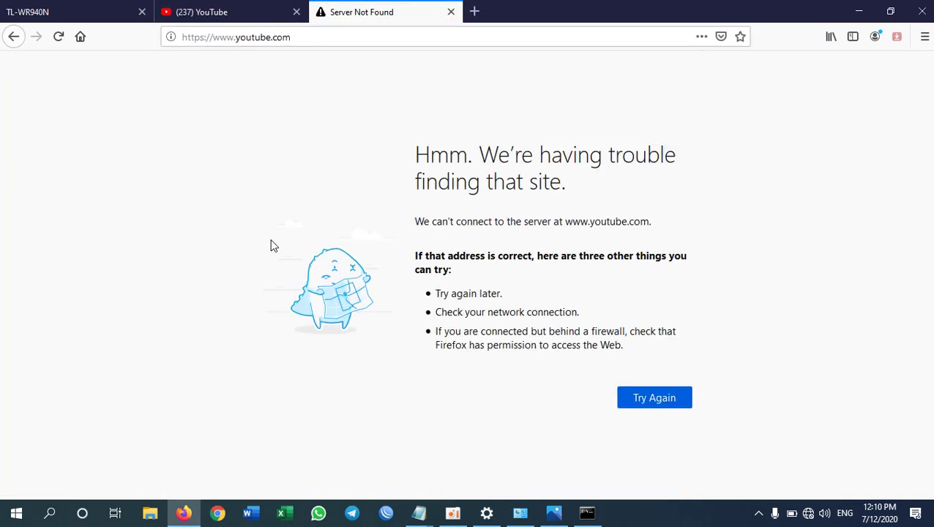
click(65, 41)
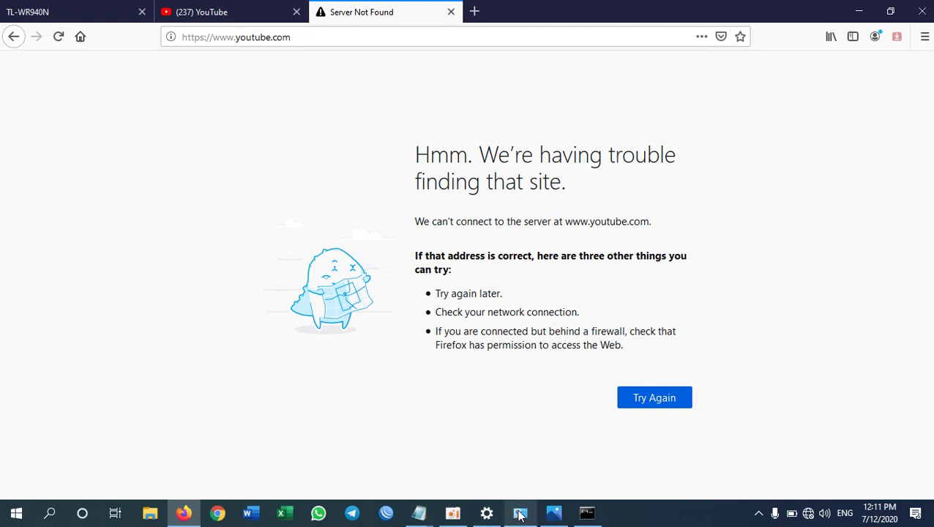
click(520, 513)
click(338, 207)
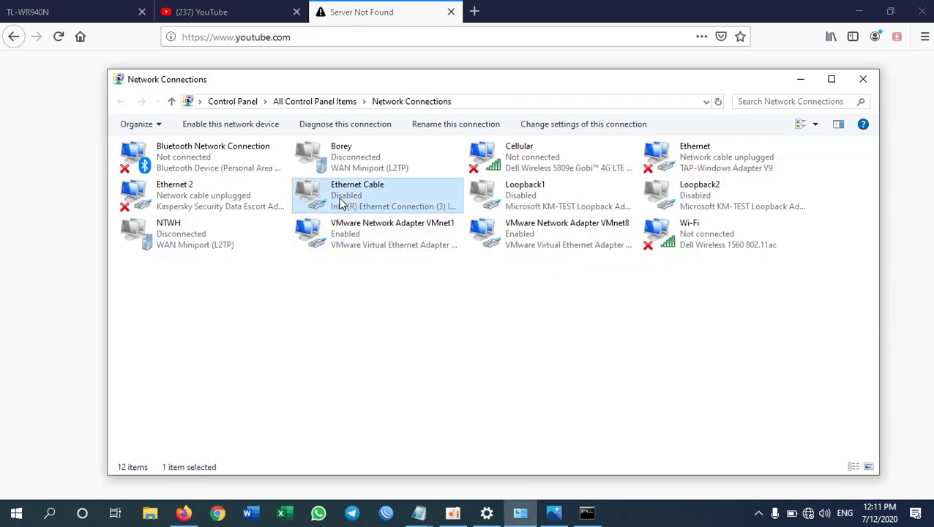
Step: Turn Wi-Fi on, join Buntha with its security key, and reload YouTube successfully
right_click(677, 231)
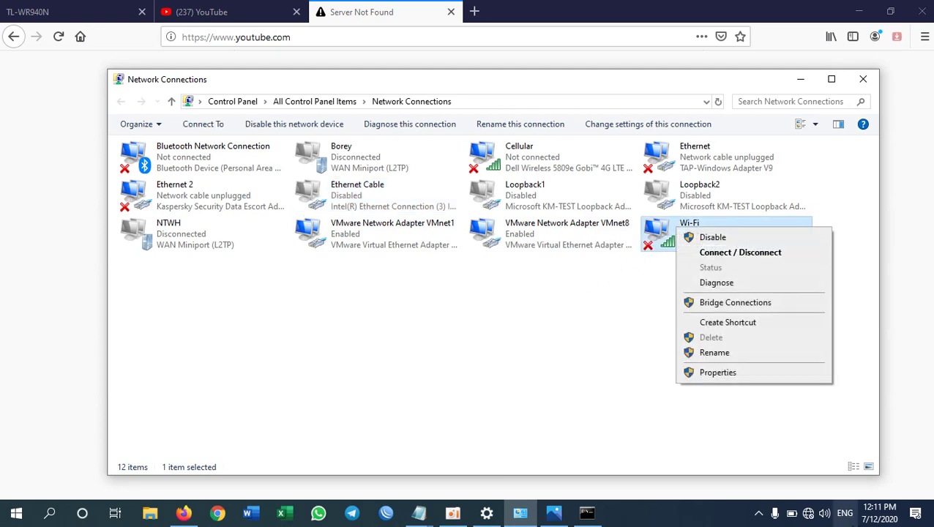
click(808, 513)
click(729, 475)
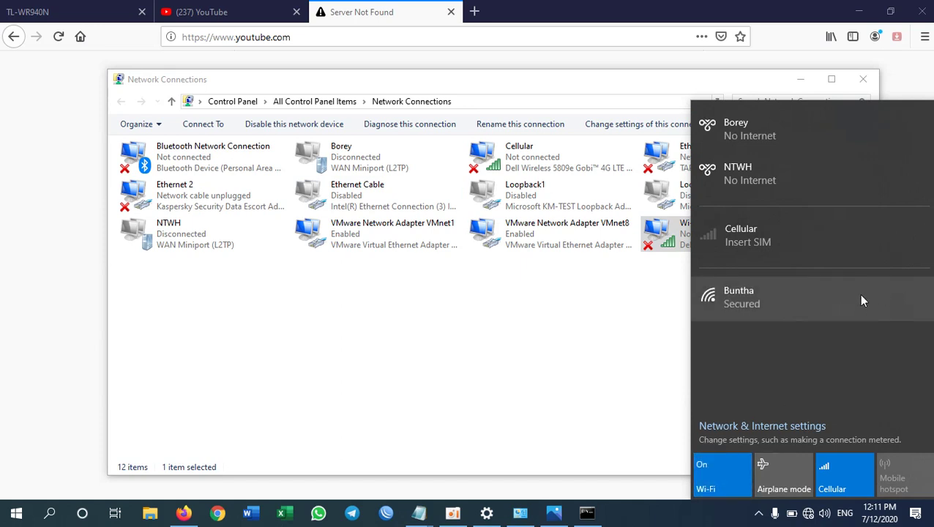
click(746, 301)
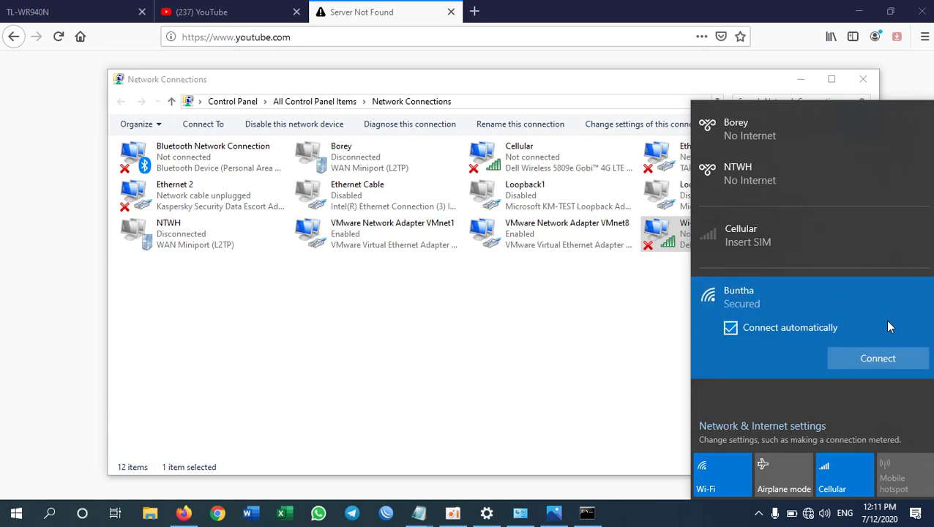
click(893, 356)
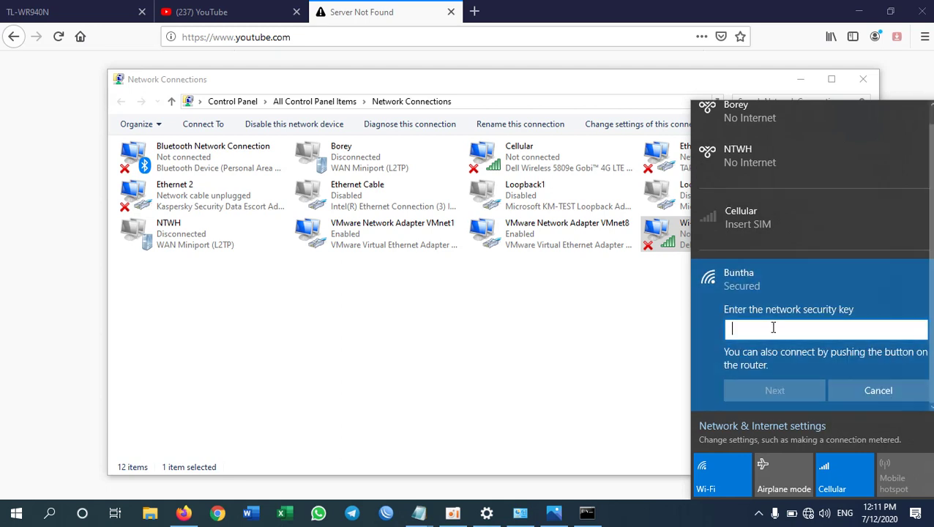
text(12345)
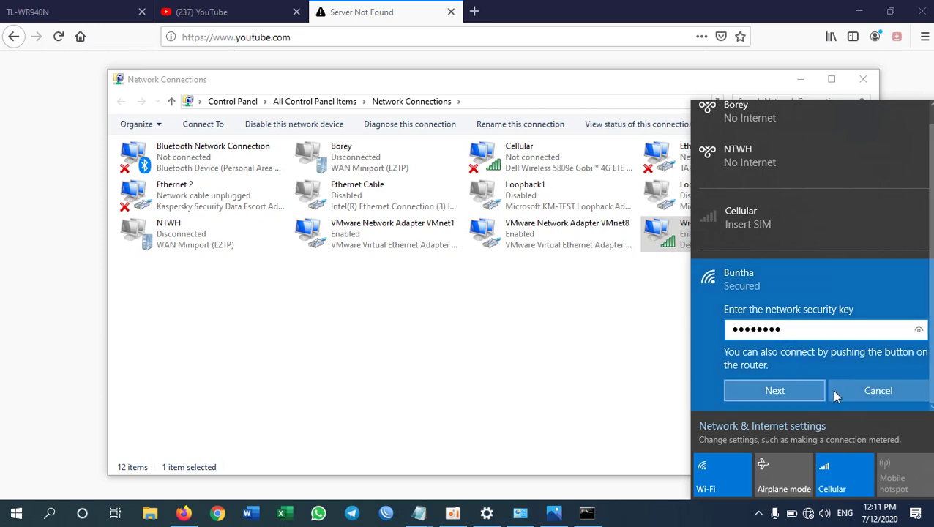
click(780, 390)
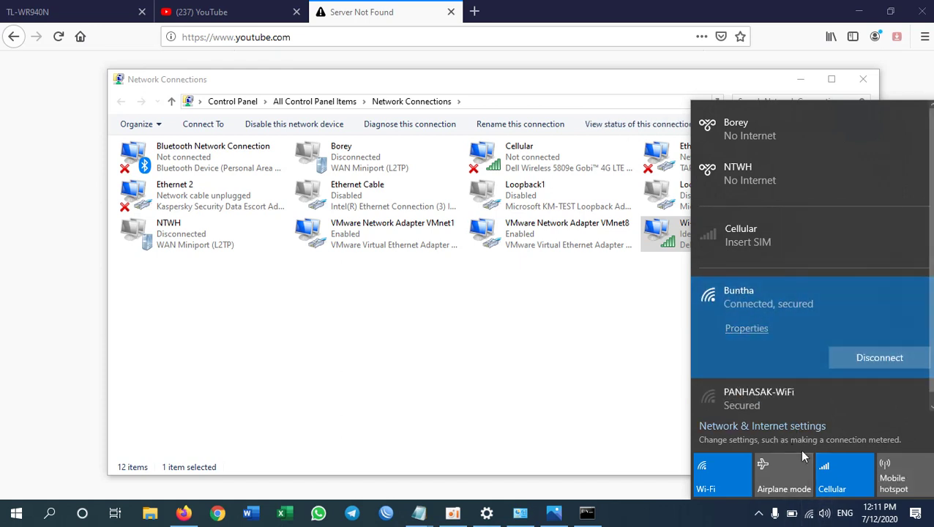
click(410, 18)
click(59, 36)
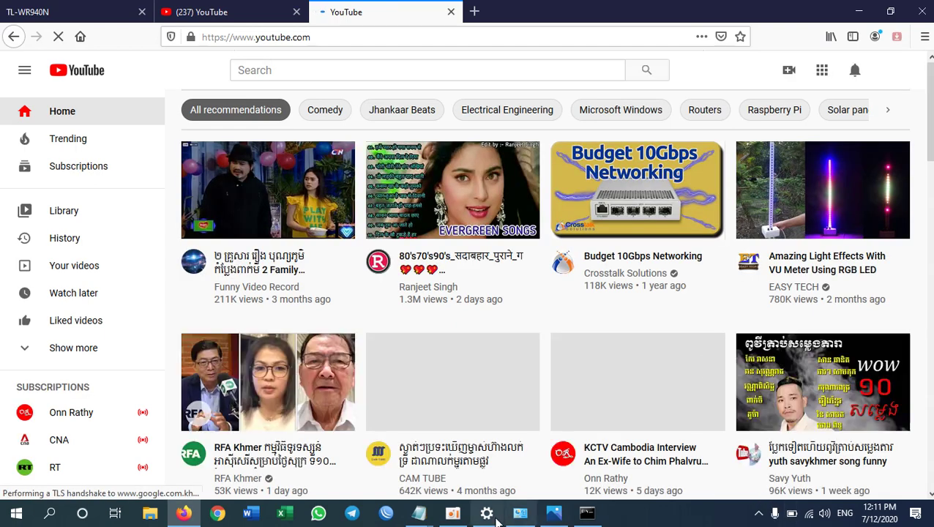
Step: Check the Wi-Fi network, then view the TL-WR940N tab's one-administrator login note
click(521, 515)
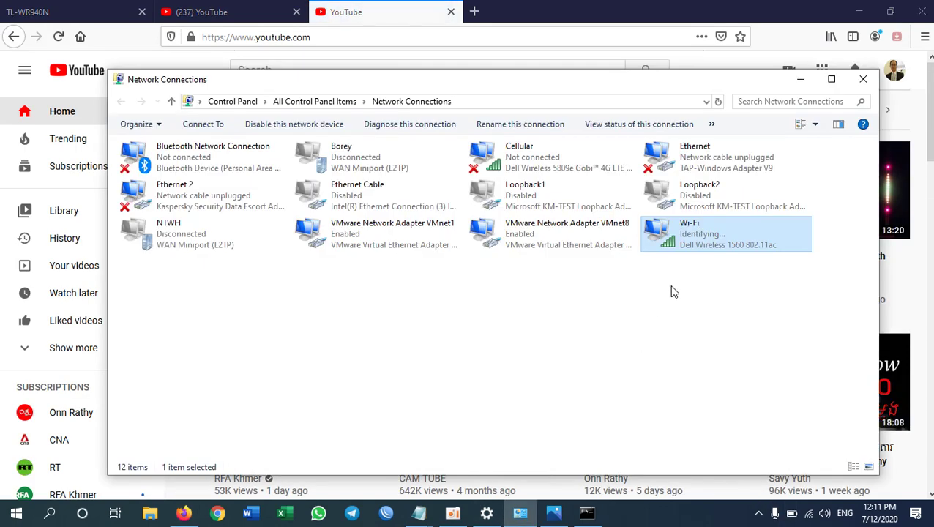
click(808, 515)
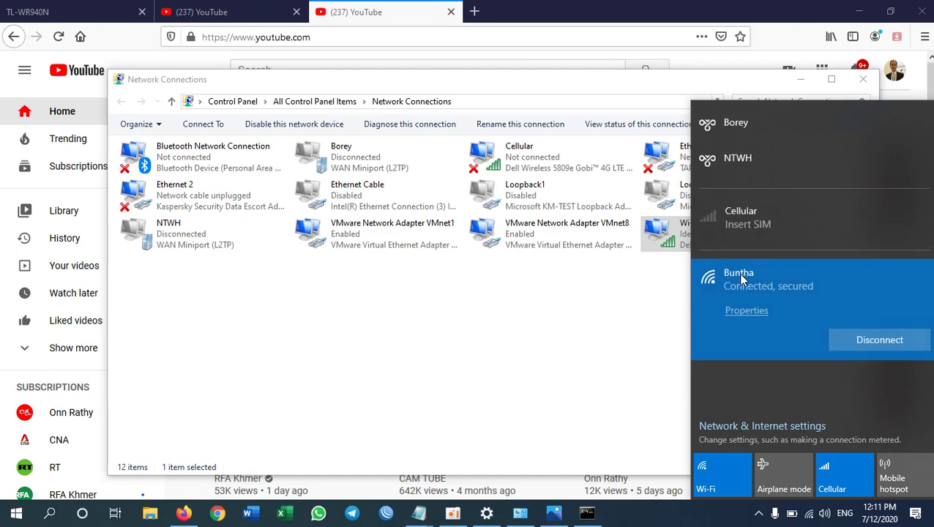
click(79, 16)
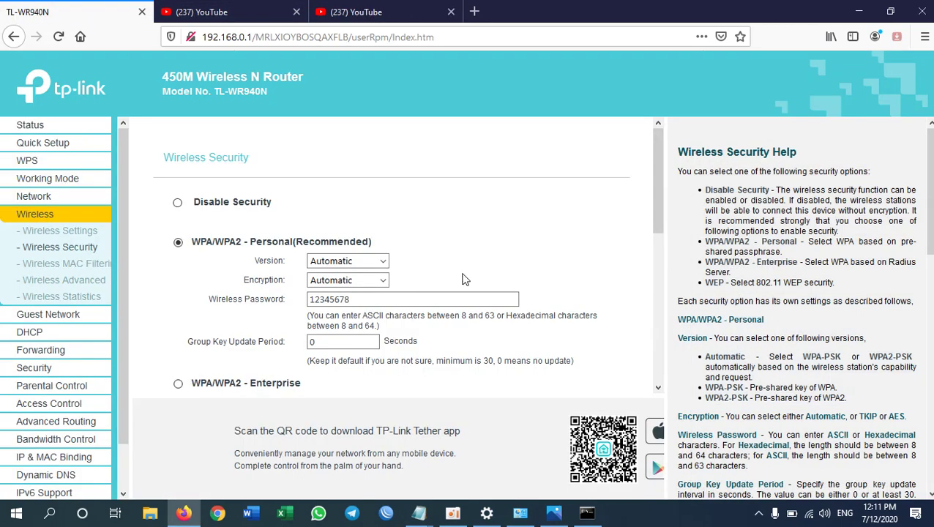
click(46, 233)
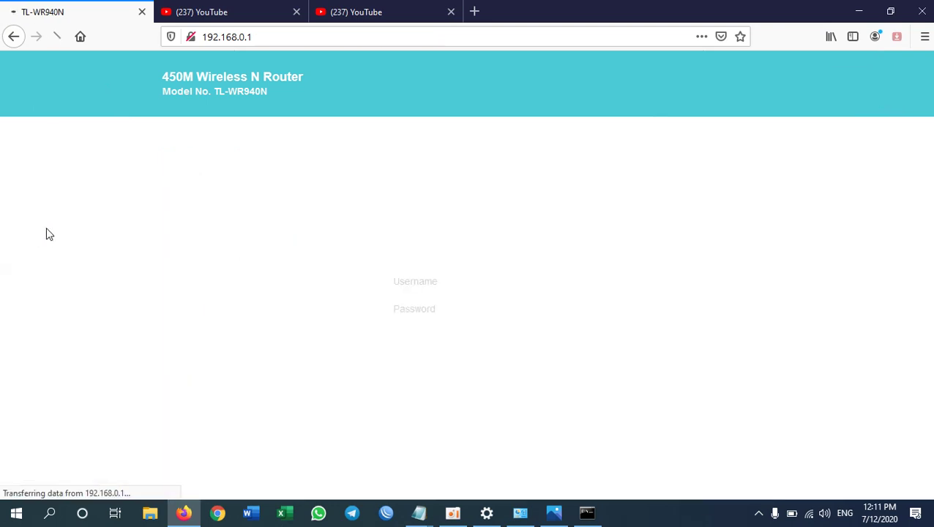
click(344, 14)
key(ctrl+Tab)
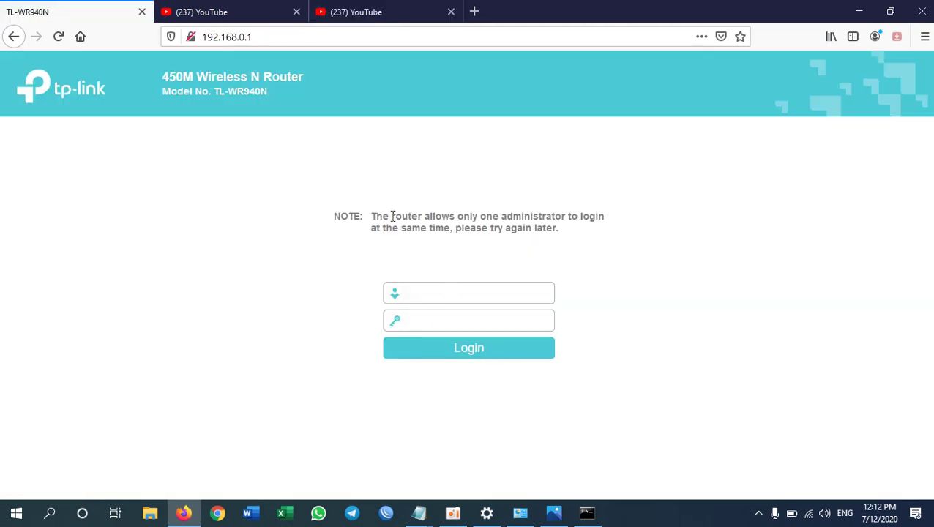
drag(375, 214, 599, 230)
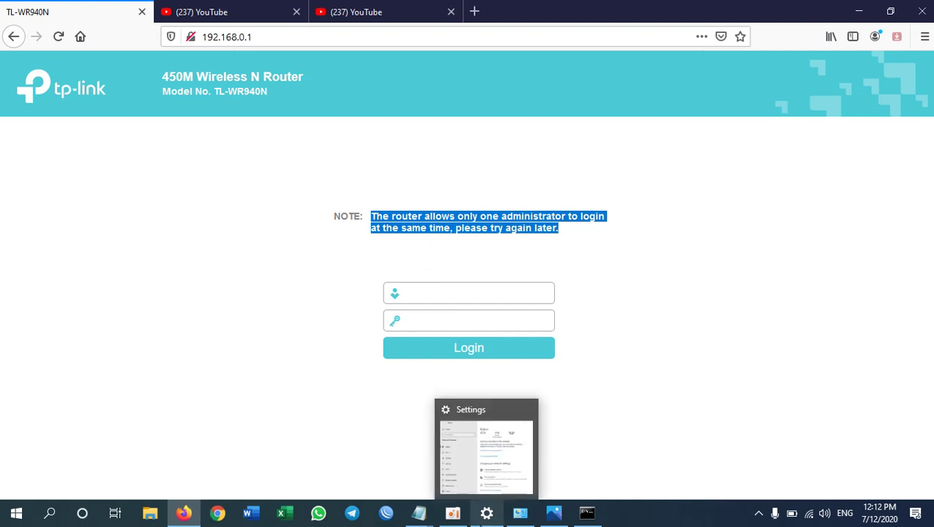
click(520, 512)
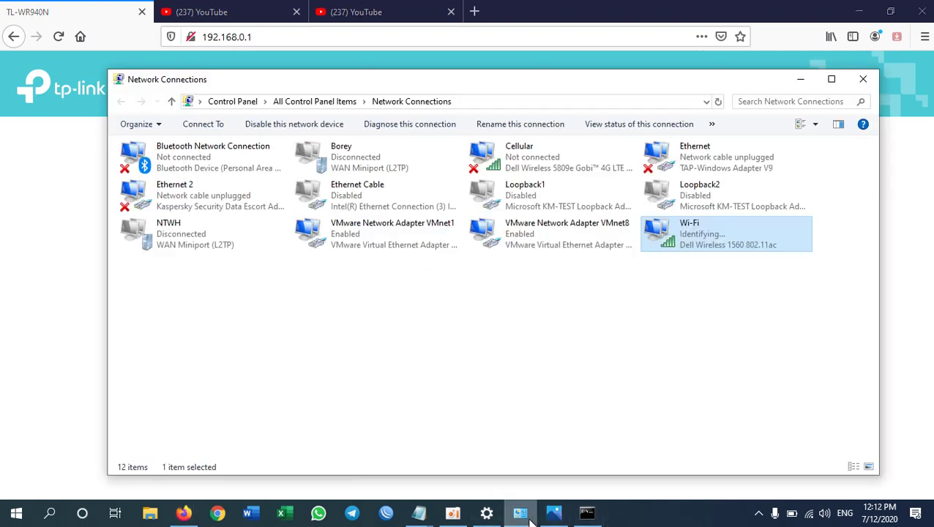
Step: Enable Ethernet Cable and verify Wi-Fi got IPv4 192.168.0.101 with gateway 192.168.0.1
double_click(316, 198)
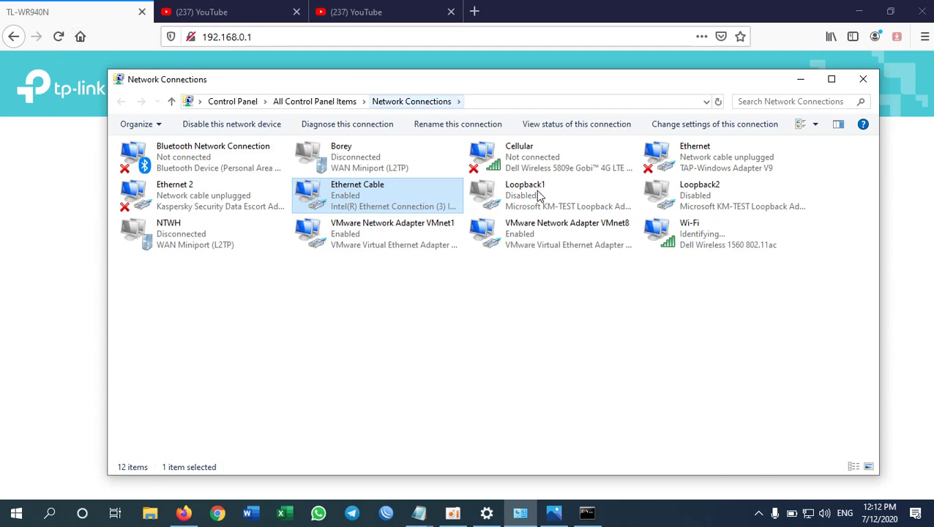
right_click(687, 241)
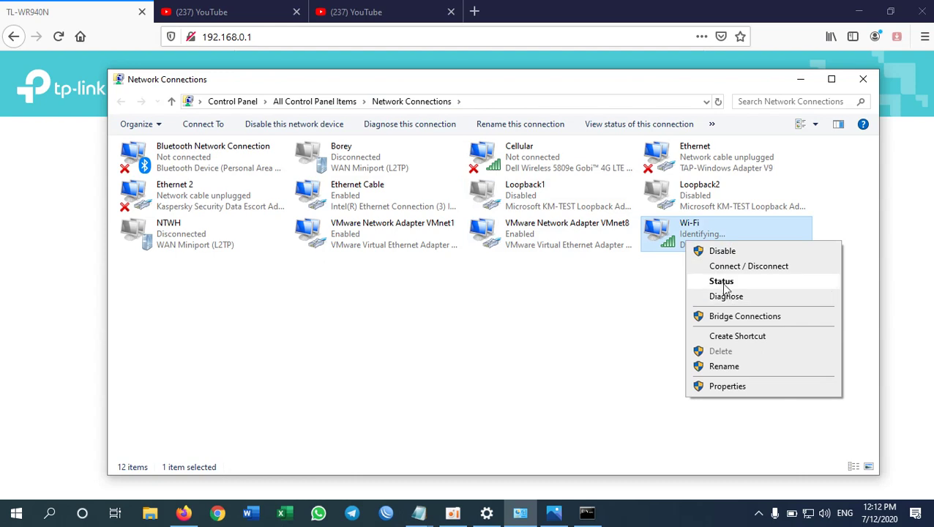
click(720, 281)
click(395, 274)
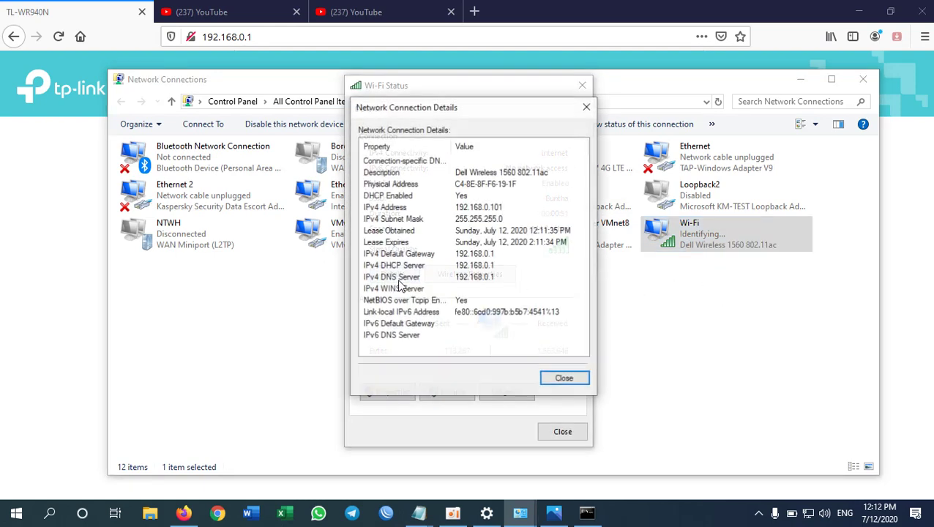
click(495, 211)
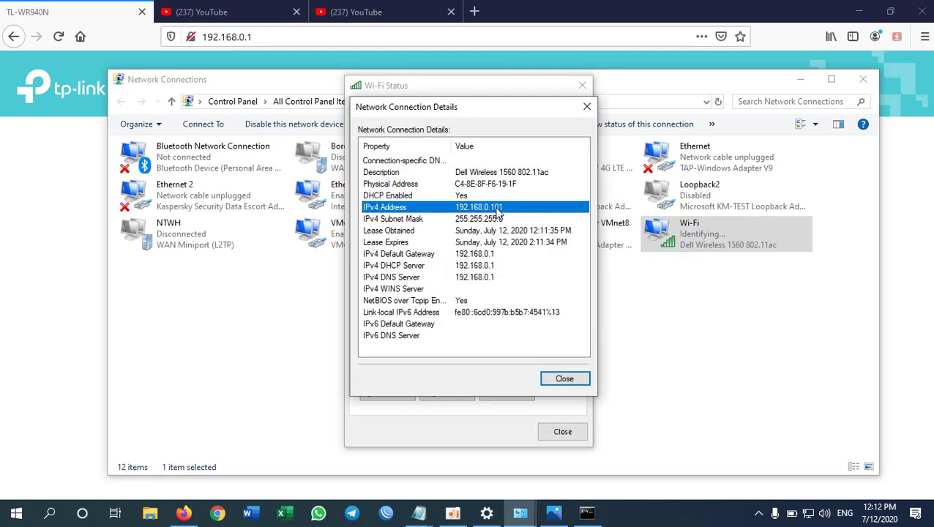
click(565, 379)
click(564, 431)
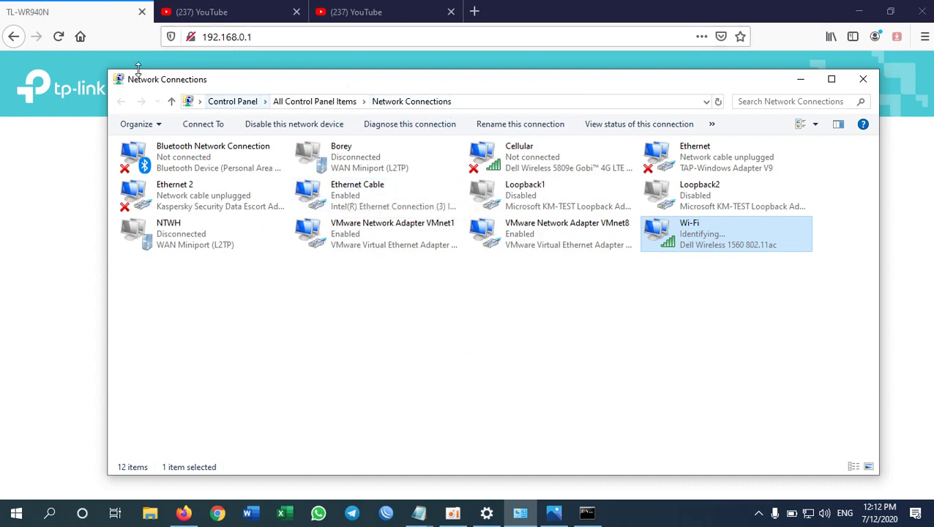
Step: Reload the router login page and sign in with the router's admin credentials
click(106, 32)
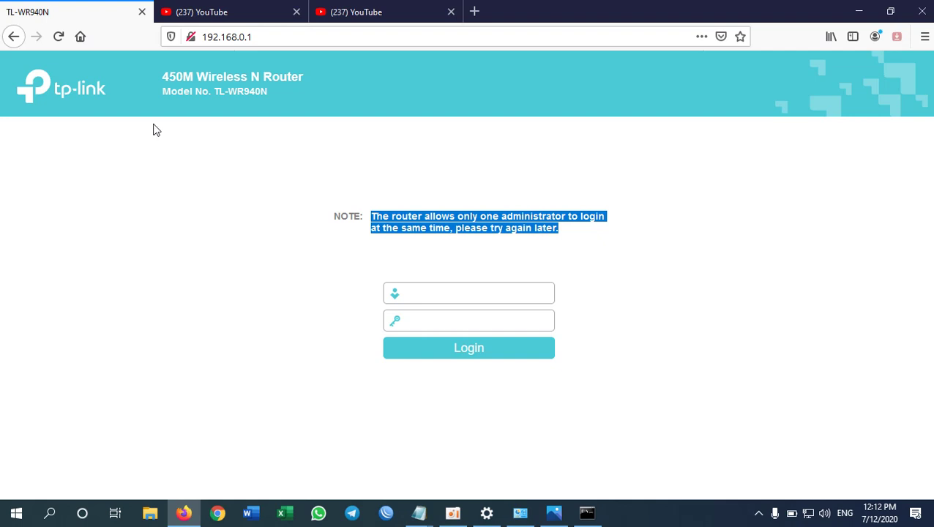
click(65, 37)
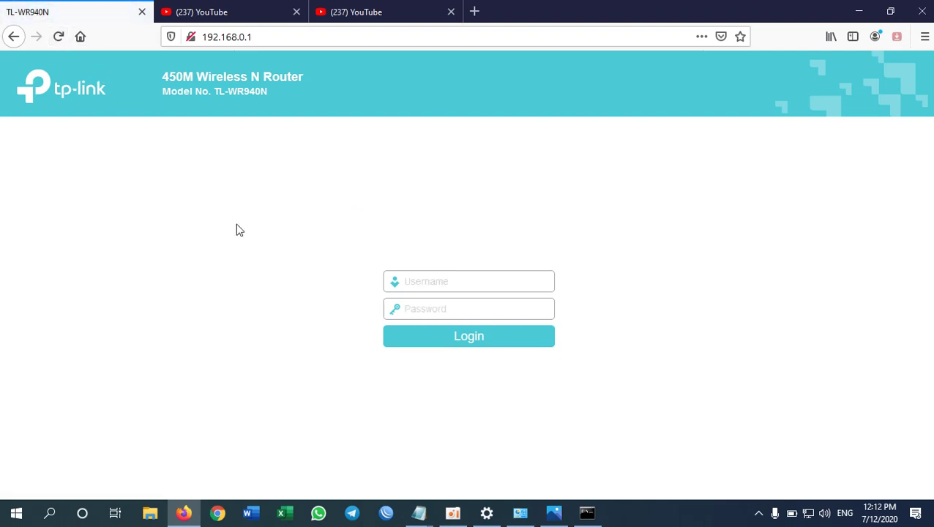
click(490, 287)
text(admin)
key(Tab)
text(admin)
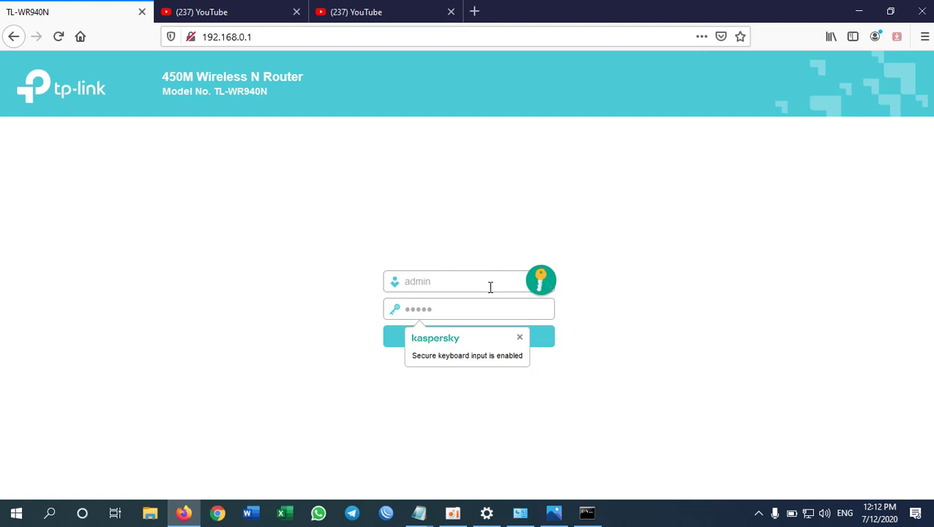
key(Return)
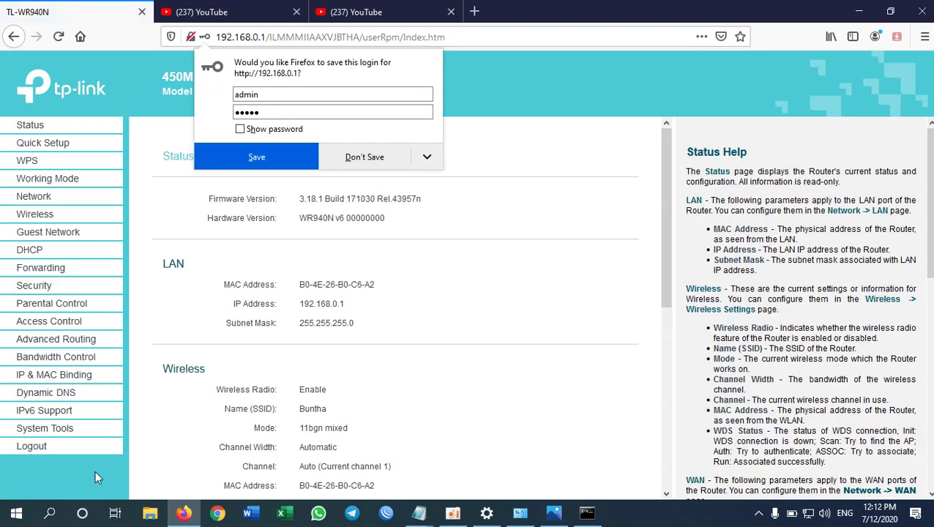
Step: Log out of the router and disable the Ethernet Cable adapter in Network Connections
click(38, 448)
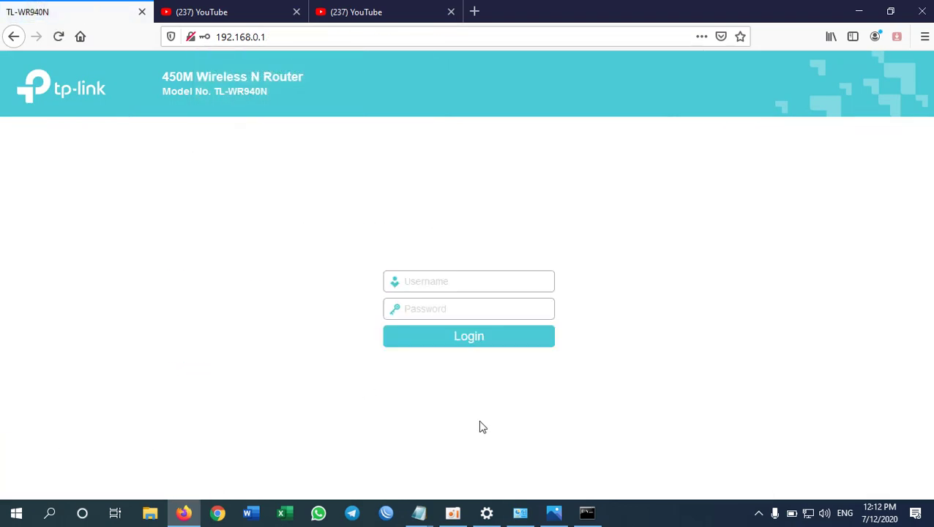
click(521, 513)
right_click(340, 208)
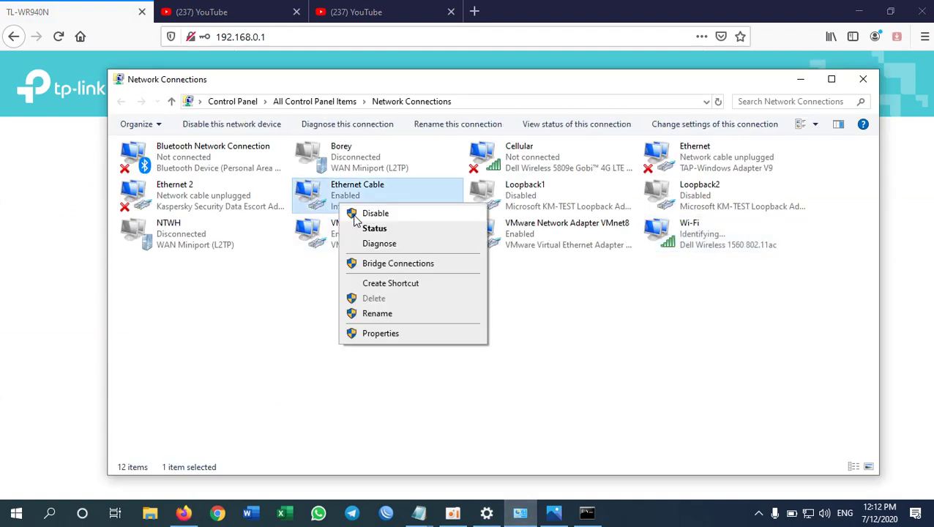
click(360, 216)
Step: Sign back in to the router at 192.168.0.1 over the Wi-Fi connection
click(890, 12)
click(802, 12)
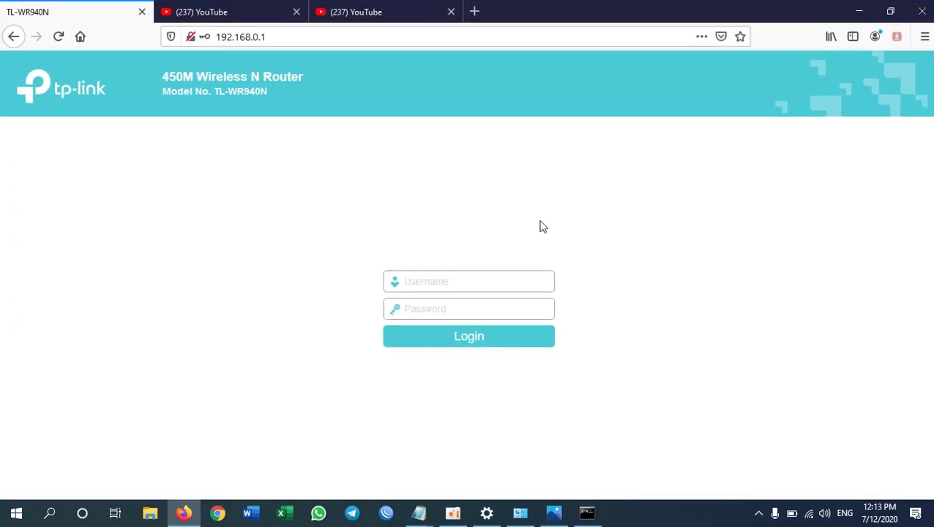
text(admin)
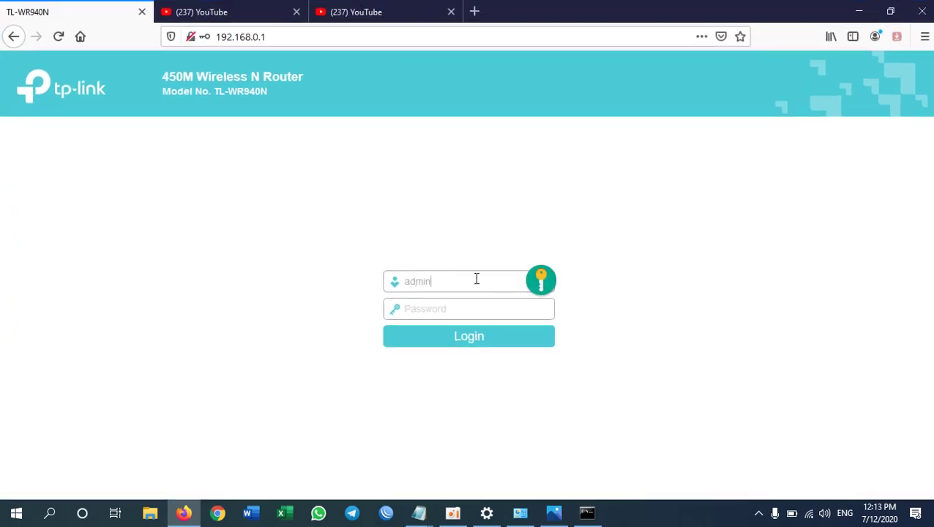
key(Tab)
text(admin)
key(Return)
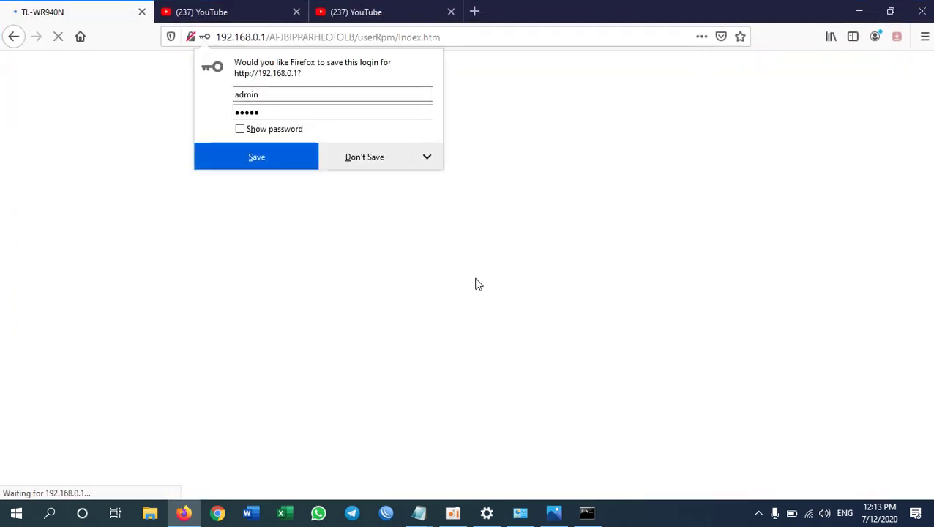
click(392, 160)
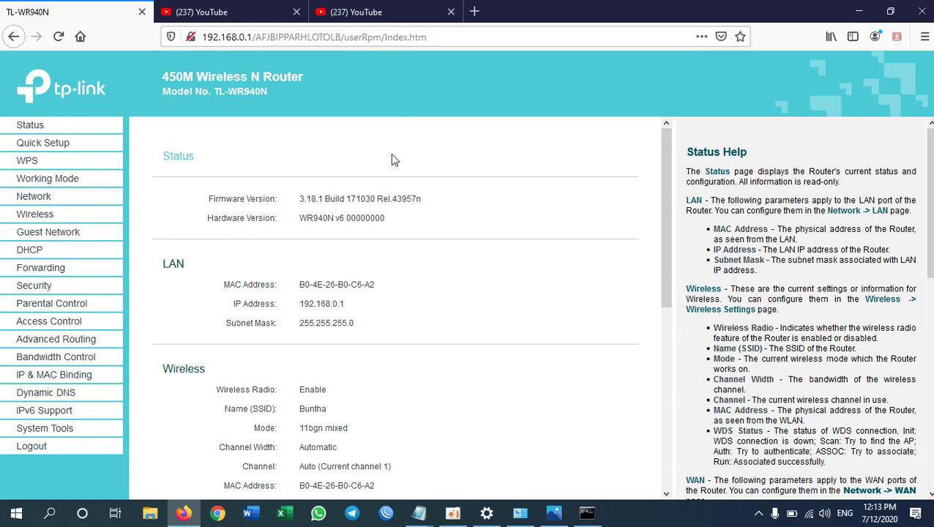
Step: Inspect the Status page and router model number, then go to the Wireless Settings page
double_click(536, 170)
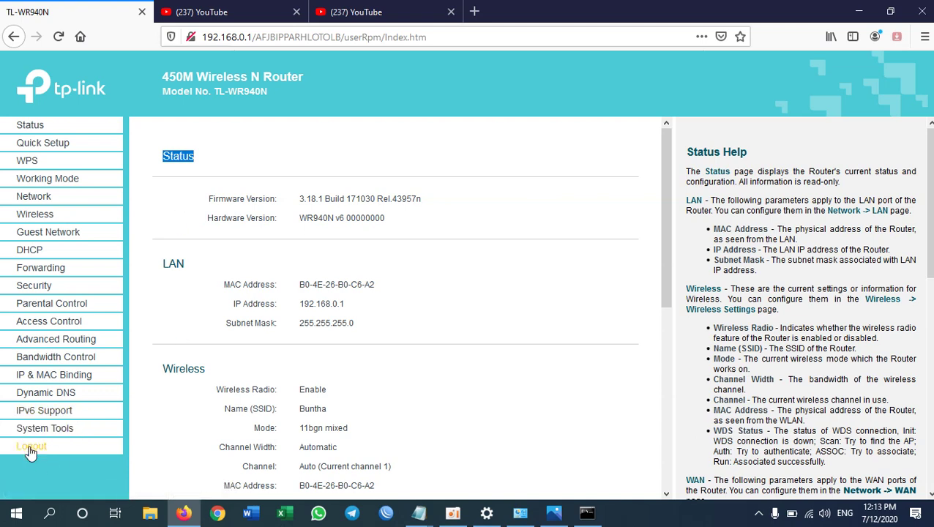
click(60, 445)
drag(231, 92, 266, 92)
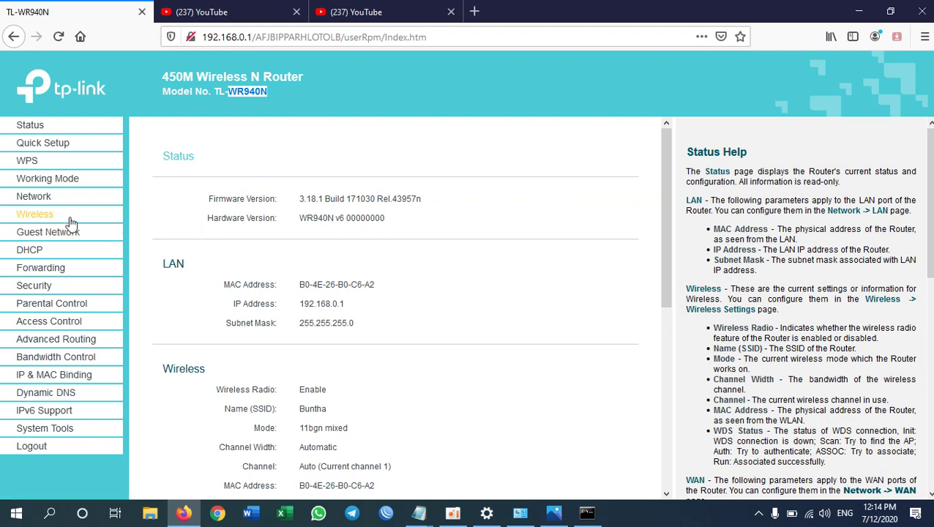
click(46, 216)
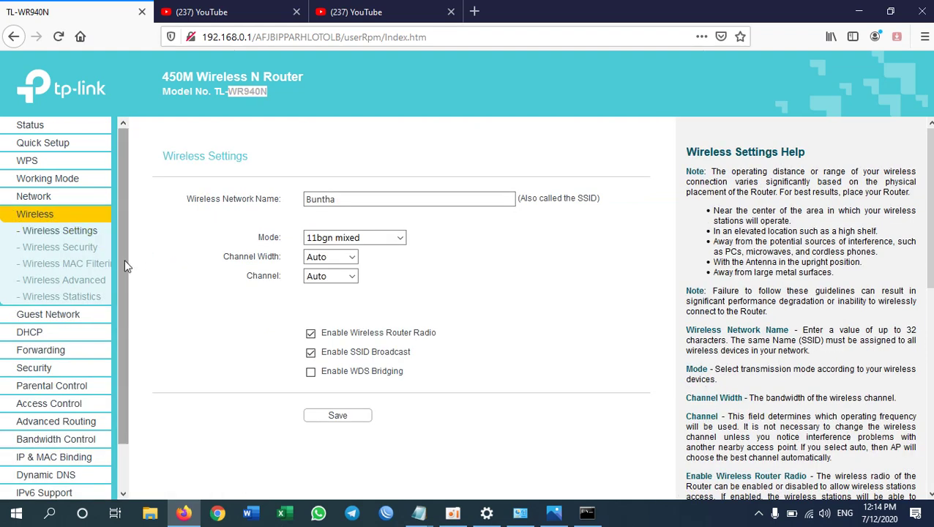
click(88, 302)
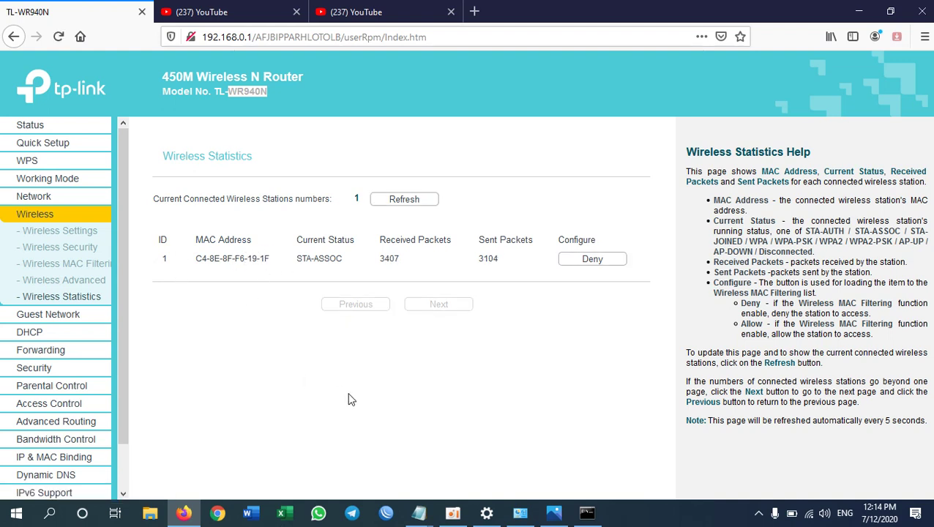
click(531, 519)
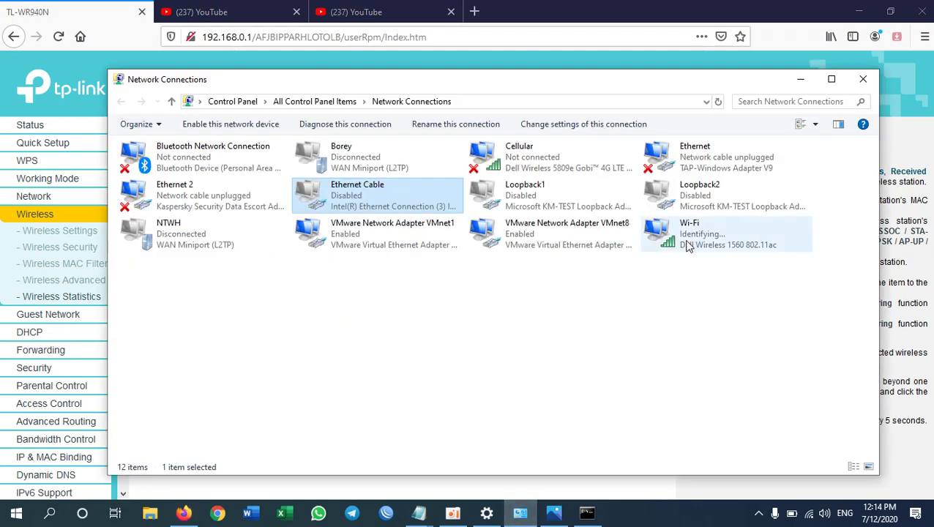
right_click(685, 238)
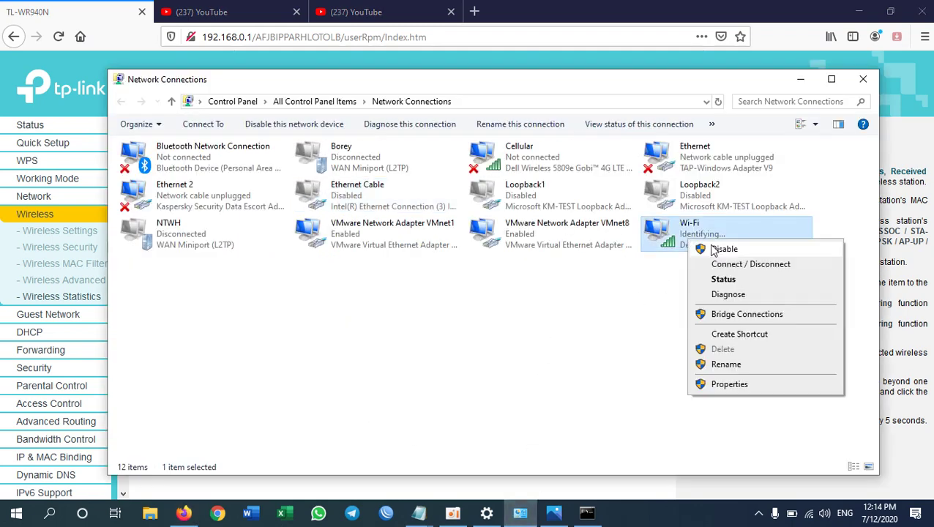
click(733, 281)
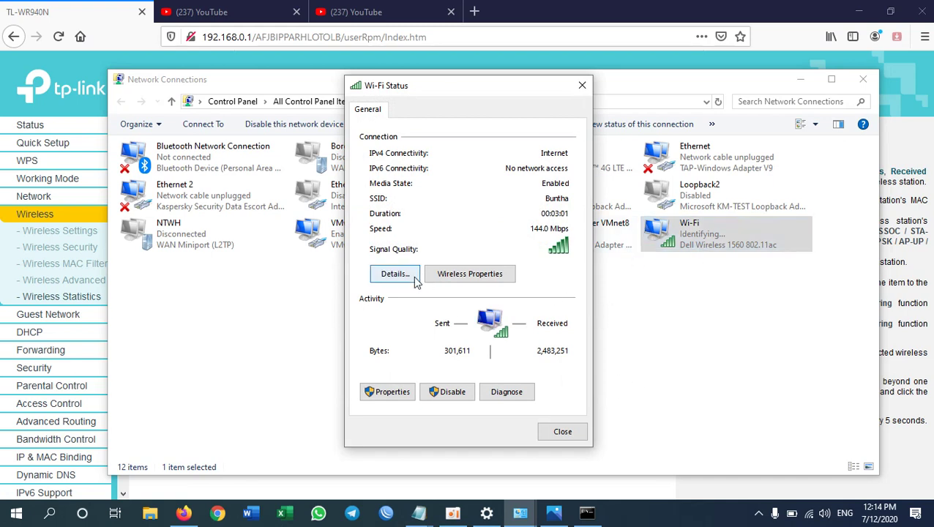
click(415, 278)
click(468, 185)
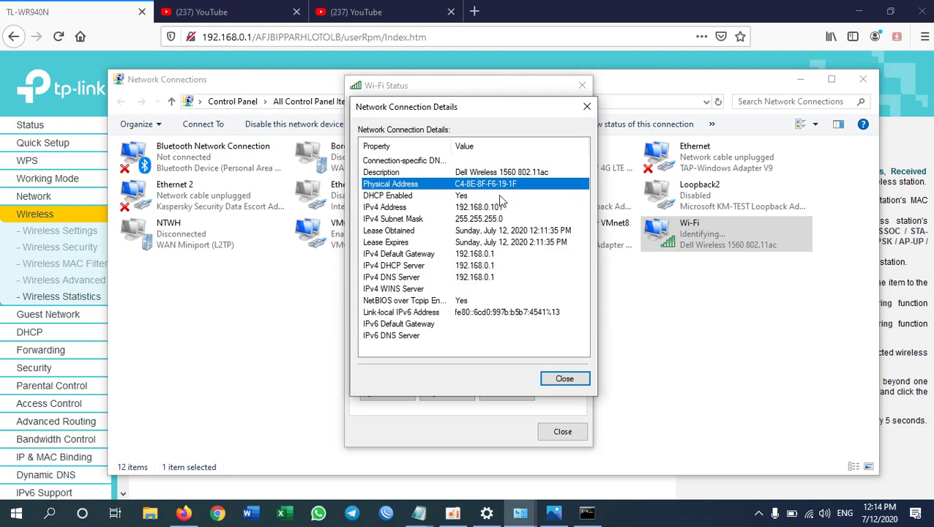
click(236, 27)
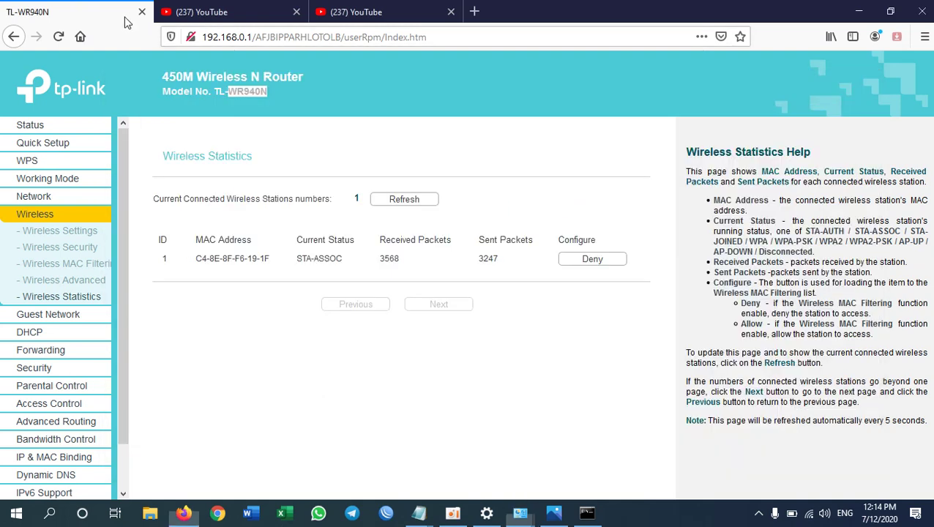
double_click(262, 259)
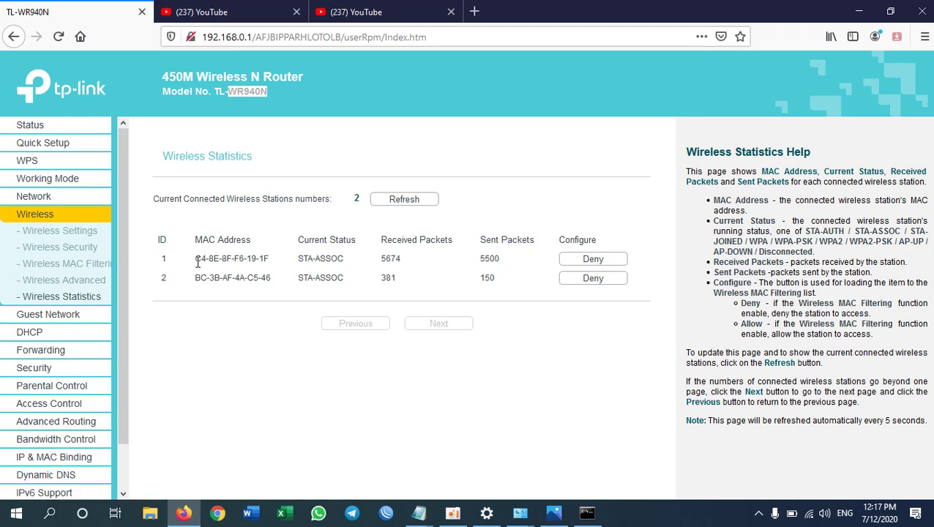
click(38, 220)
click(73, 298)
click(598, 286)
drag(197, 278, 469, 283)
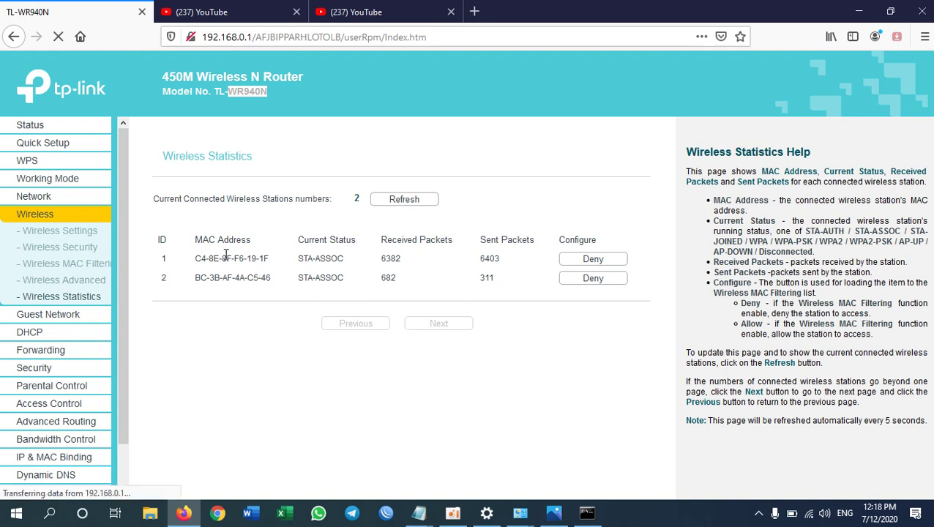
Step: Deny station BC-3B-AF-4A-C5-46 and refresh until only C4-8E-8F-F6-19-1F is listed
click(593, 284)
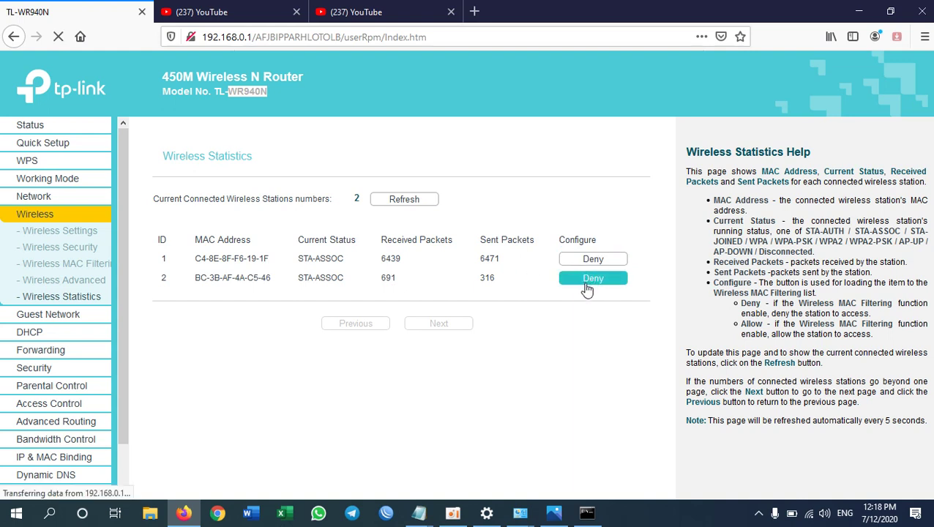
click(429, 202)
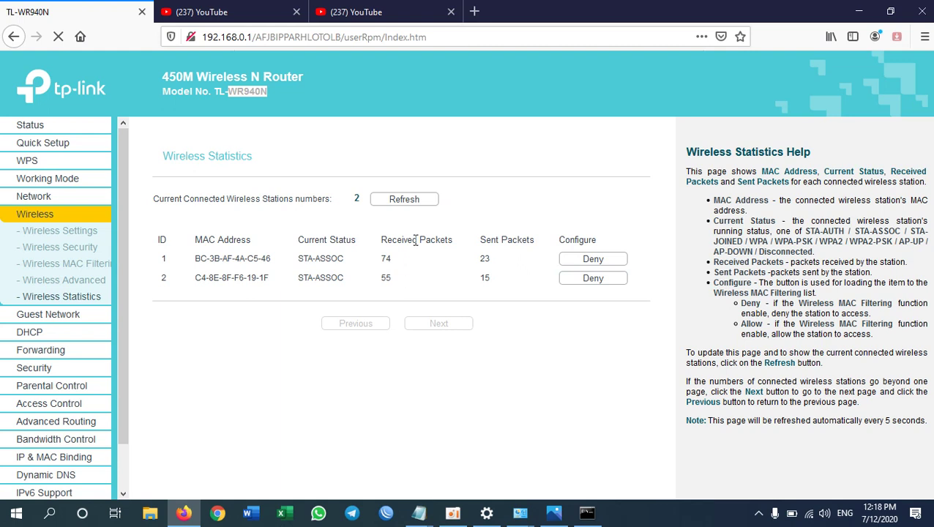
click(428, 201)
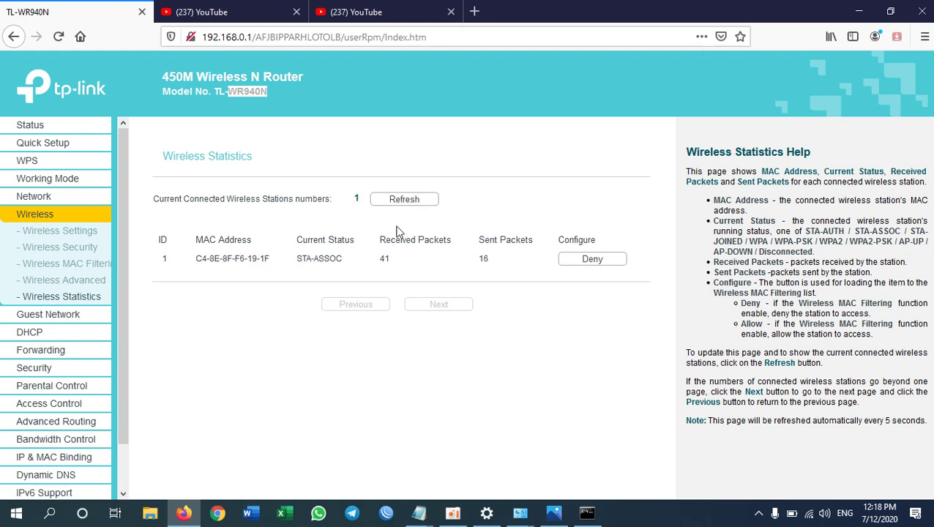
click(389, 203)
Step: Delete the laptop's C4-8E-8F-F6-19-1F entry from the Wireless MAC Filtering list
click(94, 263)
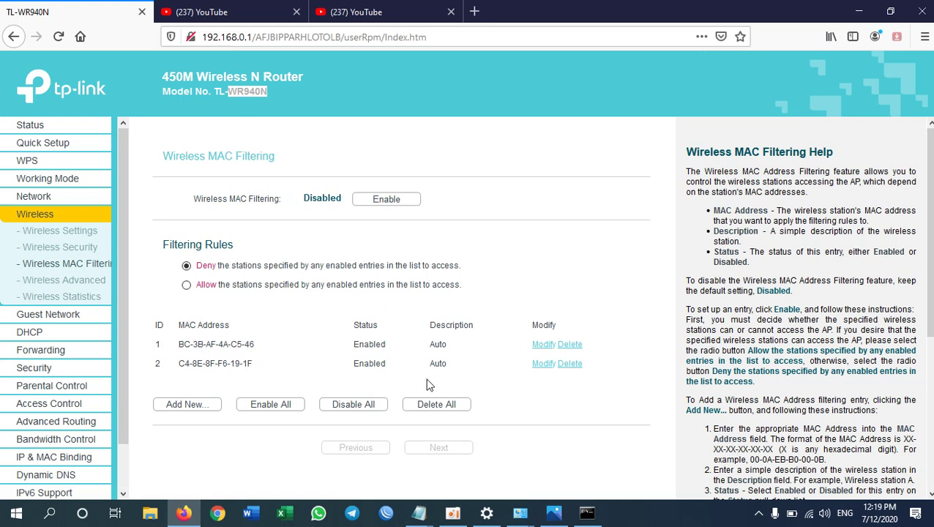
click(574, 365)
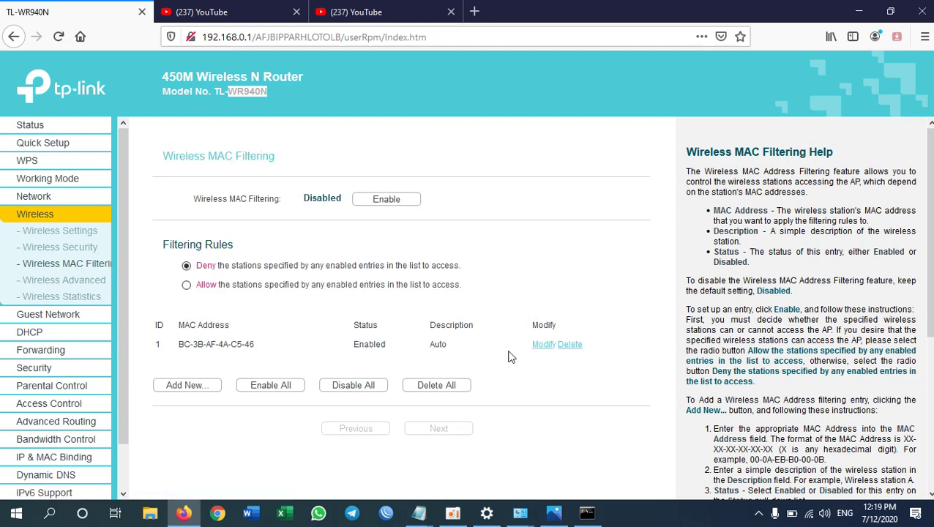
drag(179, 344, 202, 348)
Step: Reload the MAC Filtering page and verify only BC-3B-AF-4A-C5-46 remains, filtering Disabled
click(35, 218)
click(77, 270)
drag(180, 346, 259, 351)
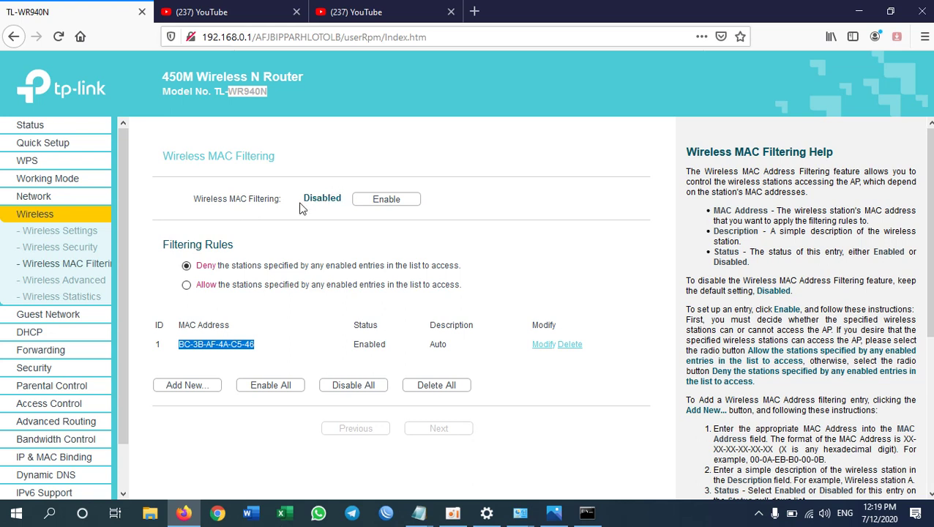
drag(305, 196, 341, 196)
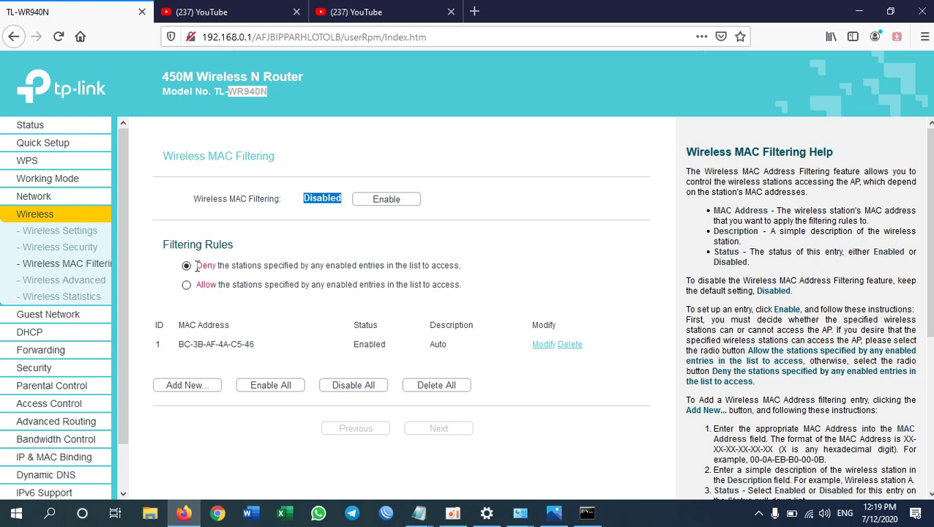
drag(178, 344, 243, 344)
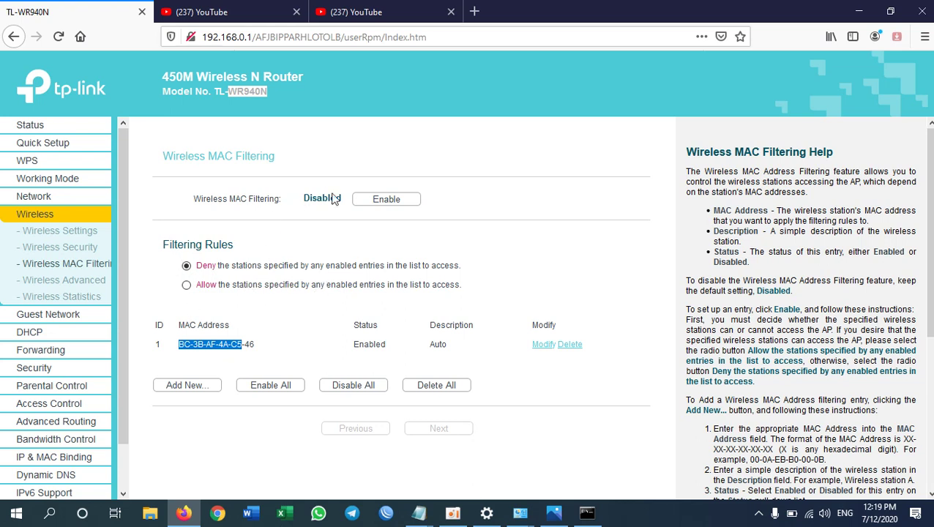
Step: Enable Wireless MAC Filtering so BC-3B-AF-4A-C5-46 is denied
click(376, 200)
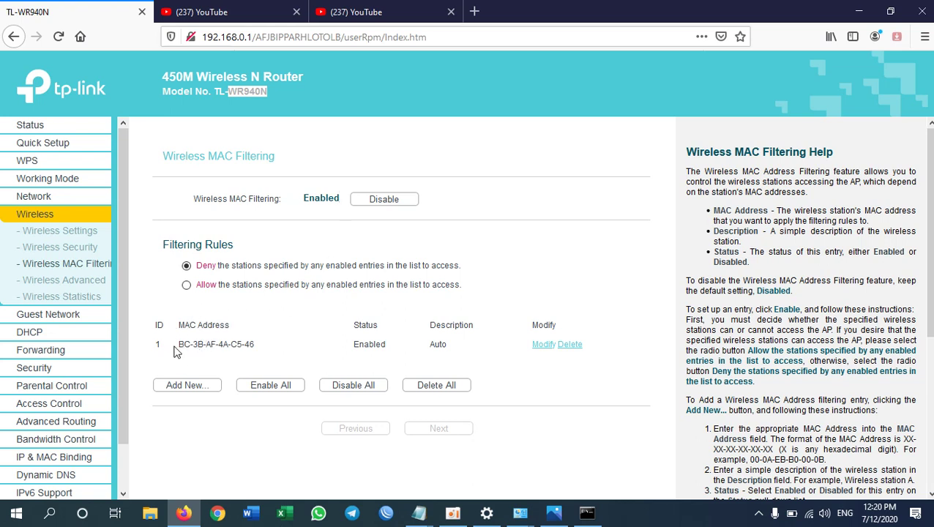
drag(177, 344, 214, 344)
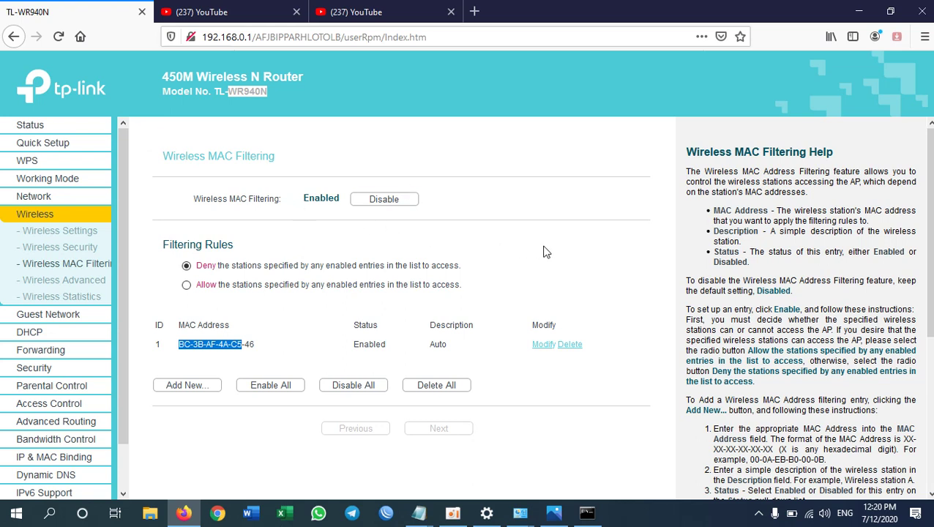
scroll(118, 373, down, 2)
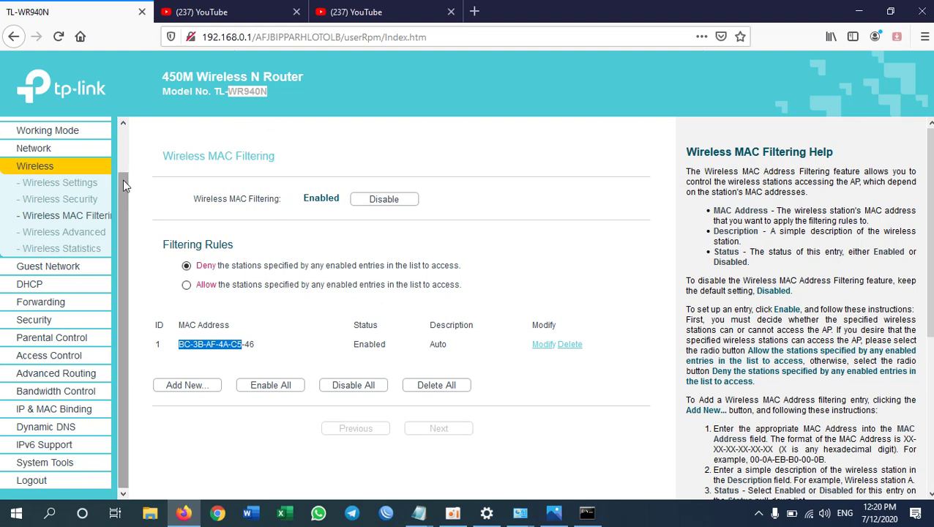
scroll(123, 180, up, 2)
Step: Open the Status page and scroll through its WAN and Traffic Statistics details
click(44, 128)
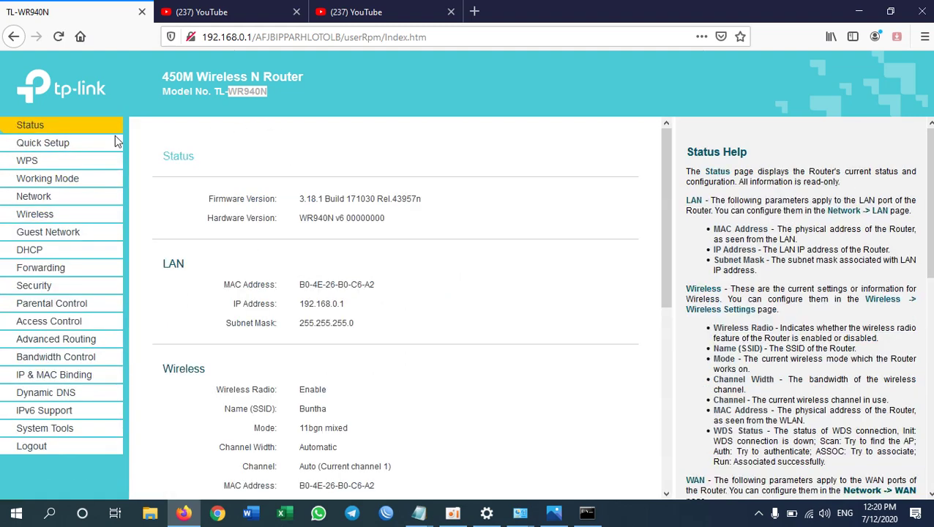
scroll(203, 307, down, 5)
scroll(205, 306, up, 5)
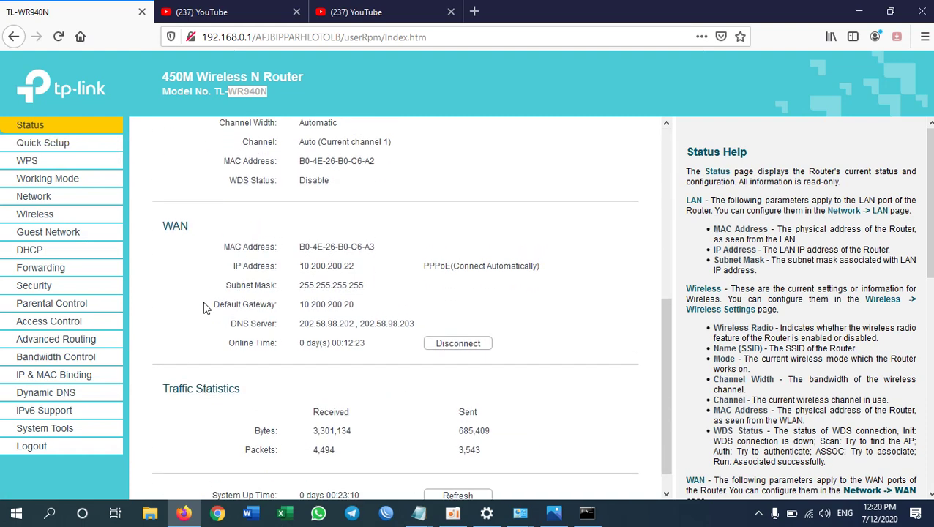